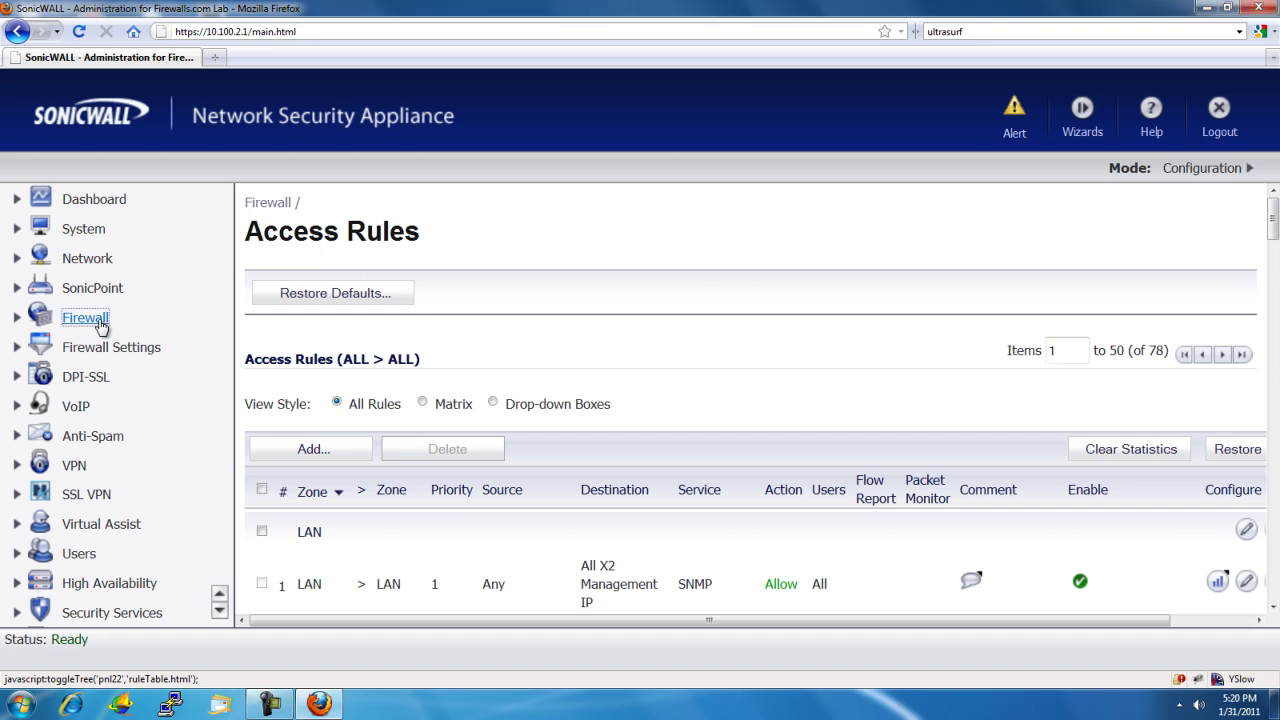
Start a new firewall match object and name it UltraSURF.
click(99, 322)
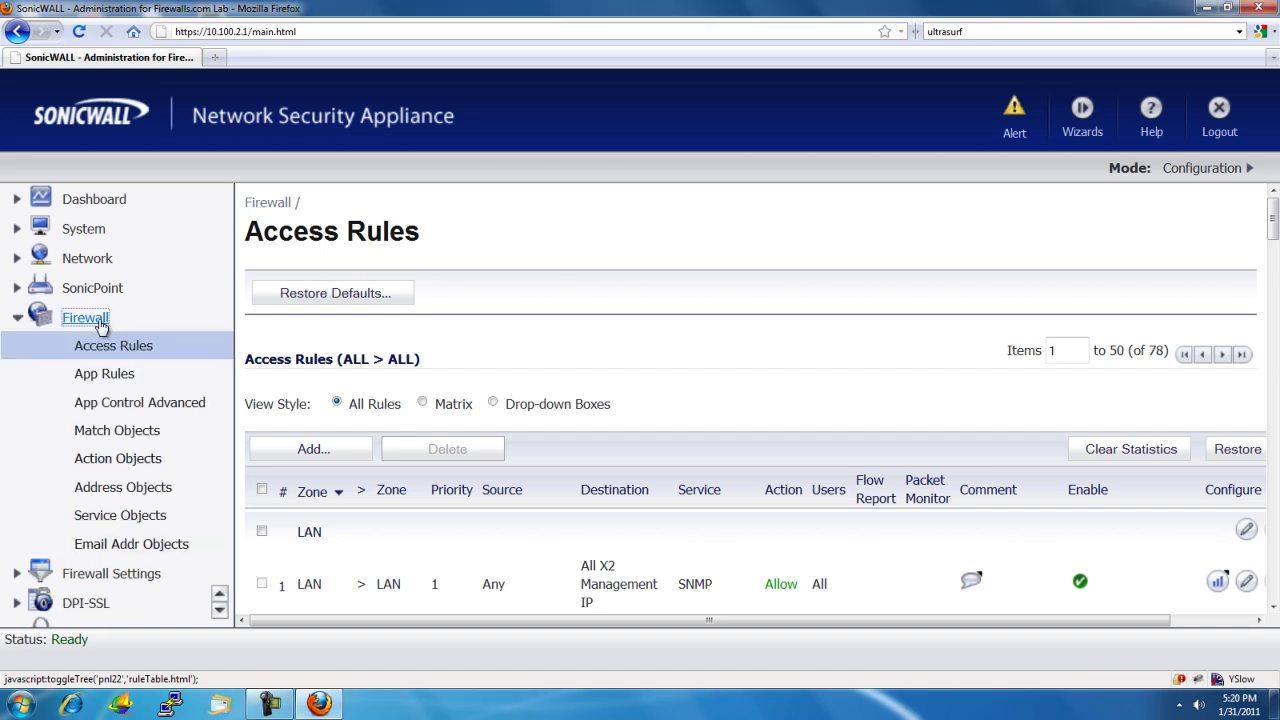
click(119, 436)
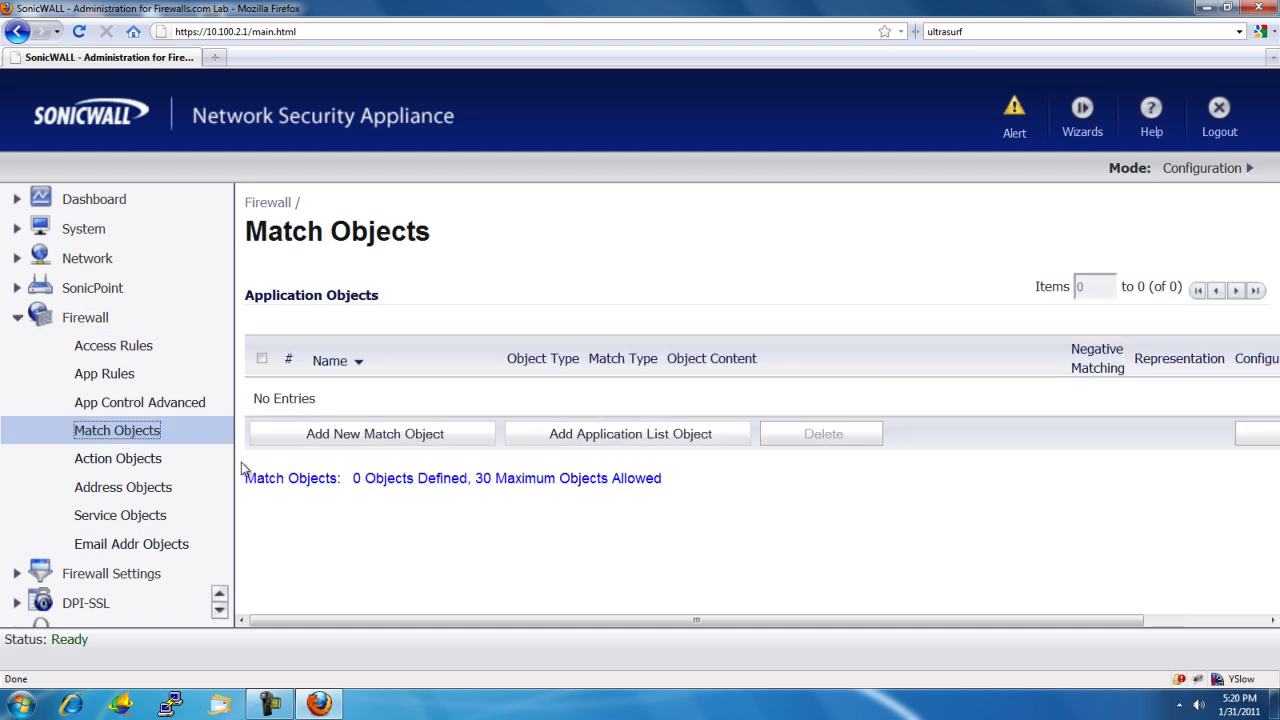
click(379, 437)
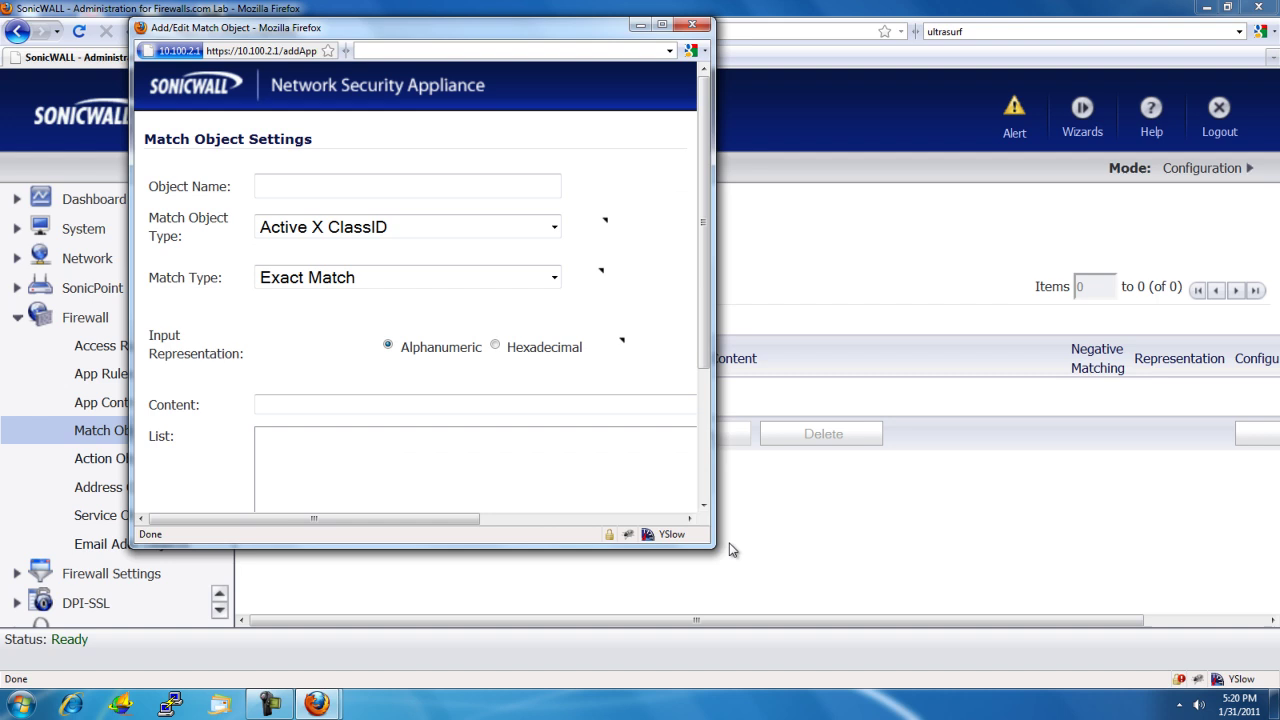
drag(711, 545, 974, 666)
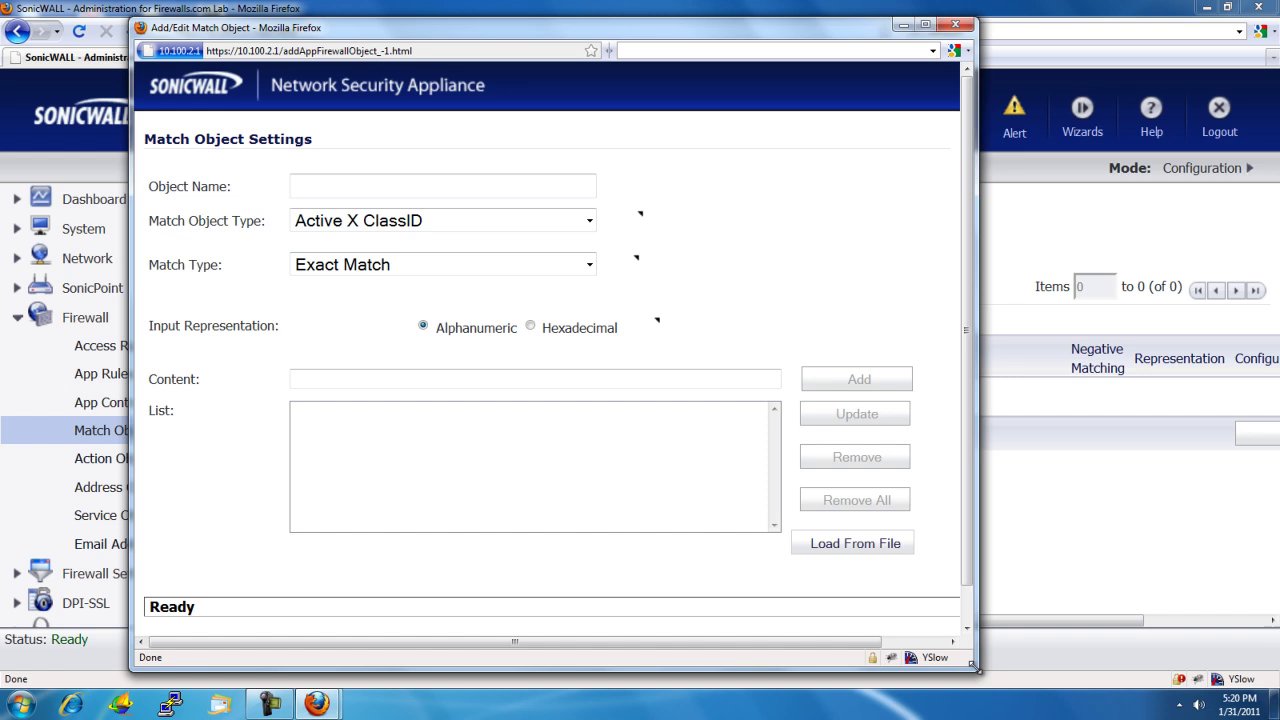
double_click(367, 192)
key(Return)
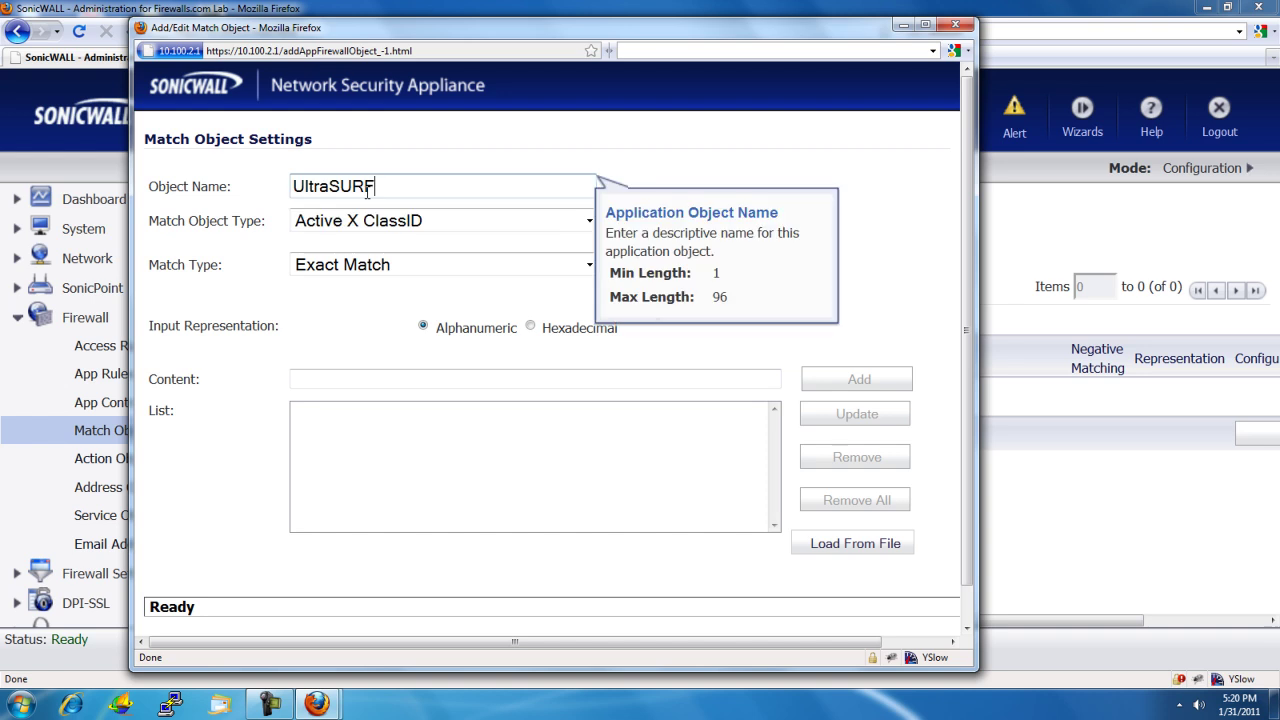
Set the match object type to Application List.
click(453, 231)
drag(589, 333, 589, 480)
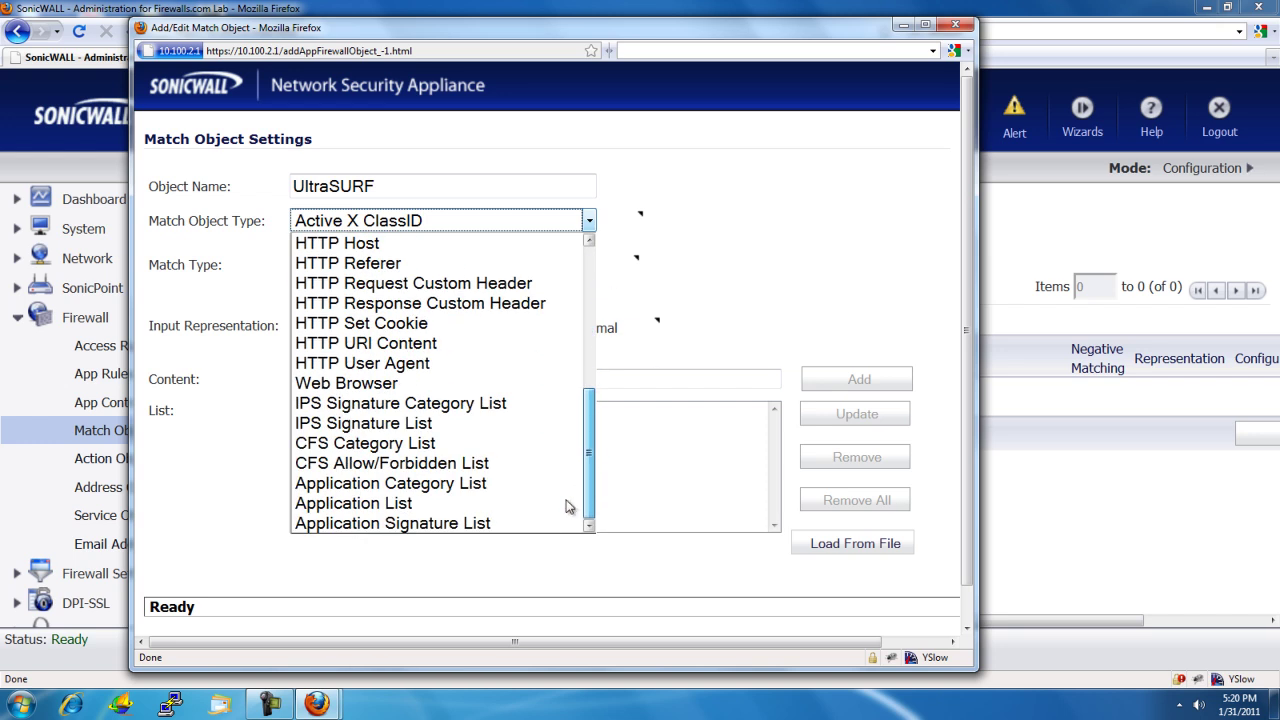
click(433, 504)
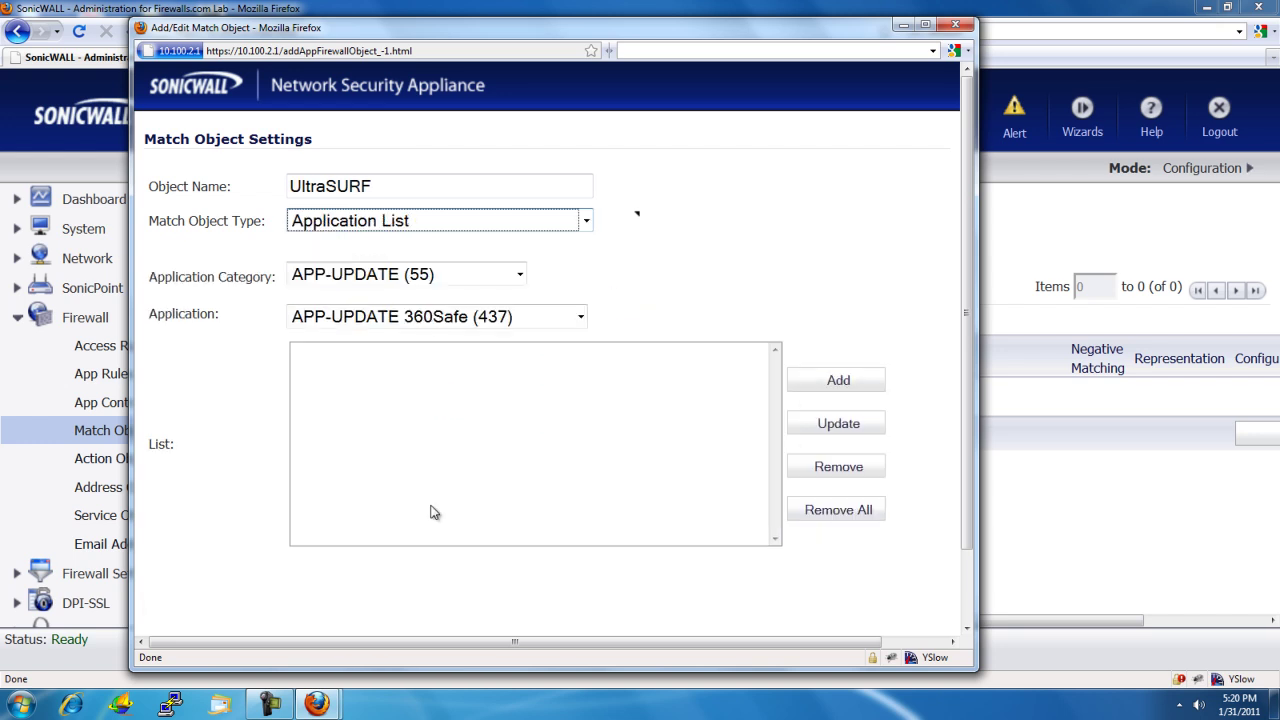
Add the application PROXY-ACCESS Encrypted (2900) from the PROXY-ACCESS (27) category to the object's list and save the match object.
click(481, 277)
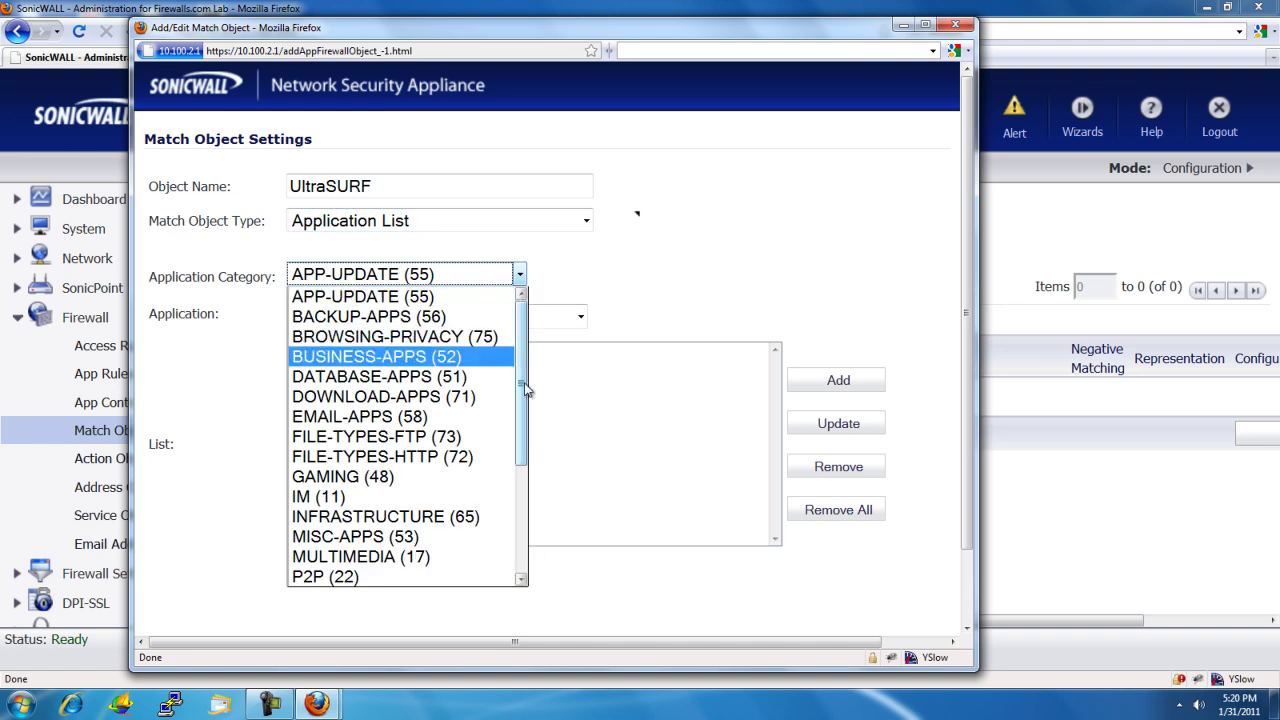
drag(524, 400, 526, 518)
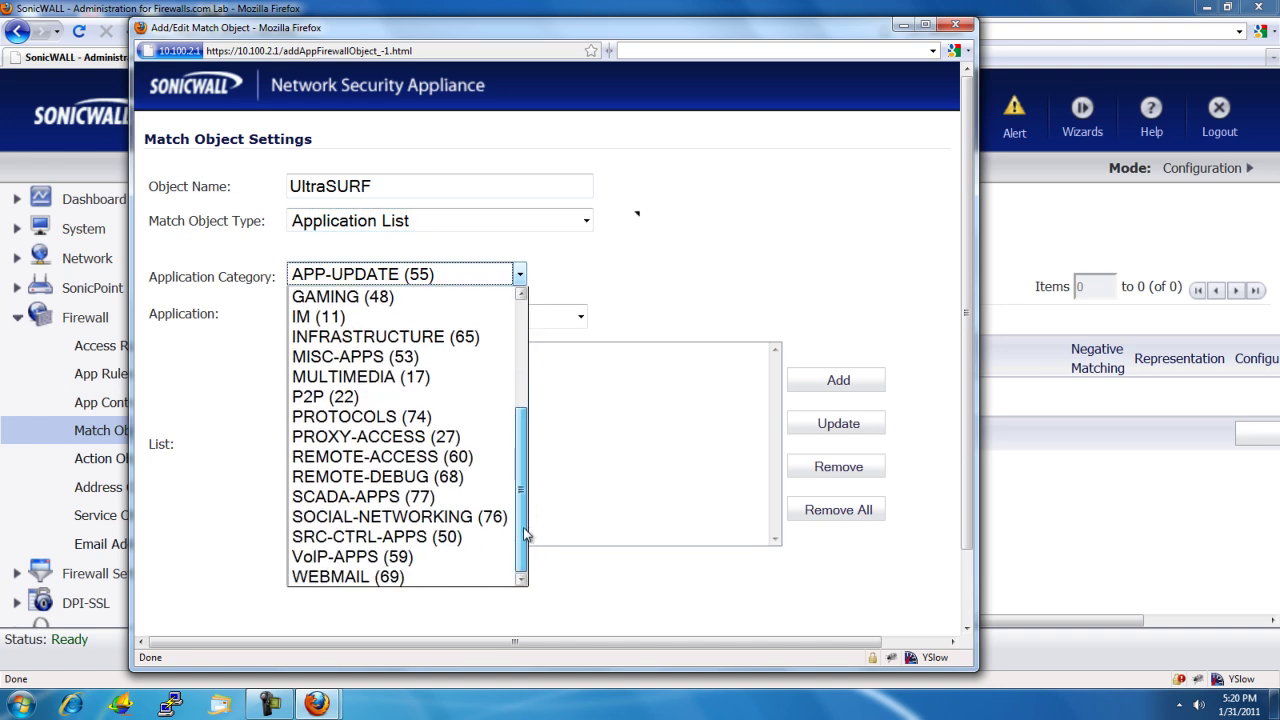
click(364, 440)
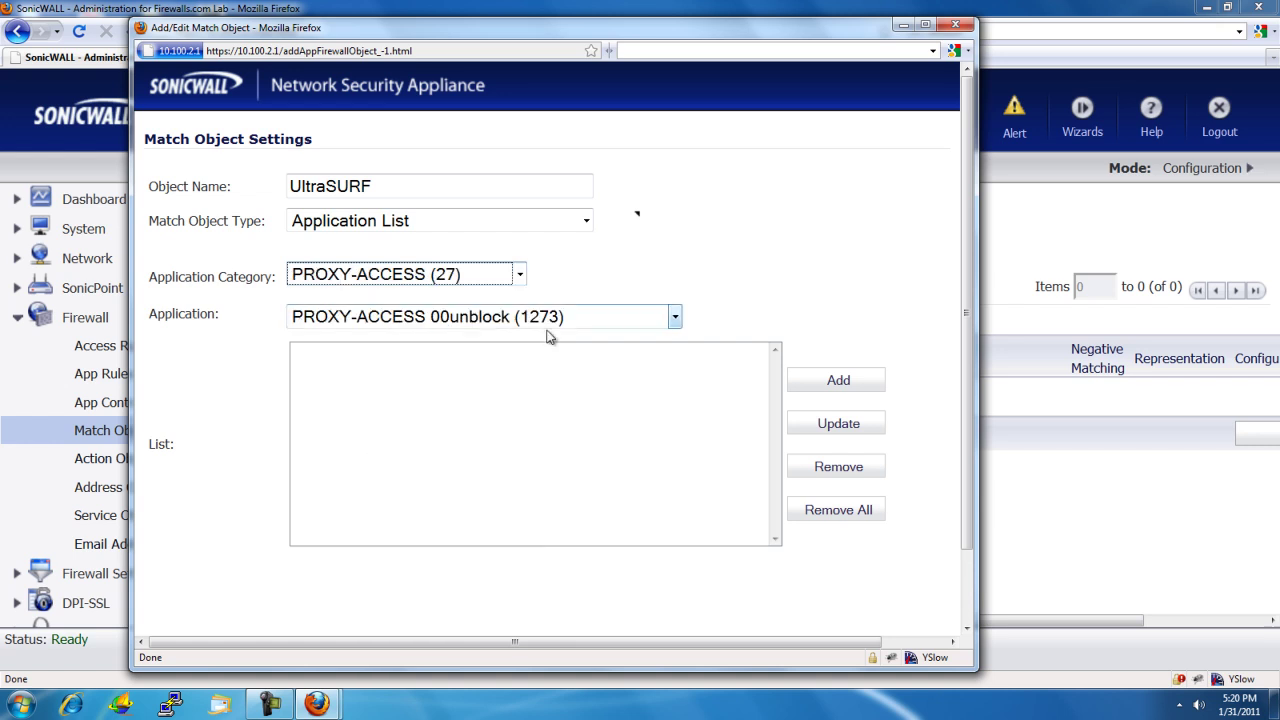
click(570, 318)
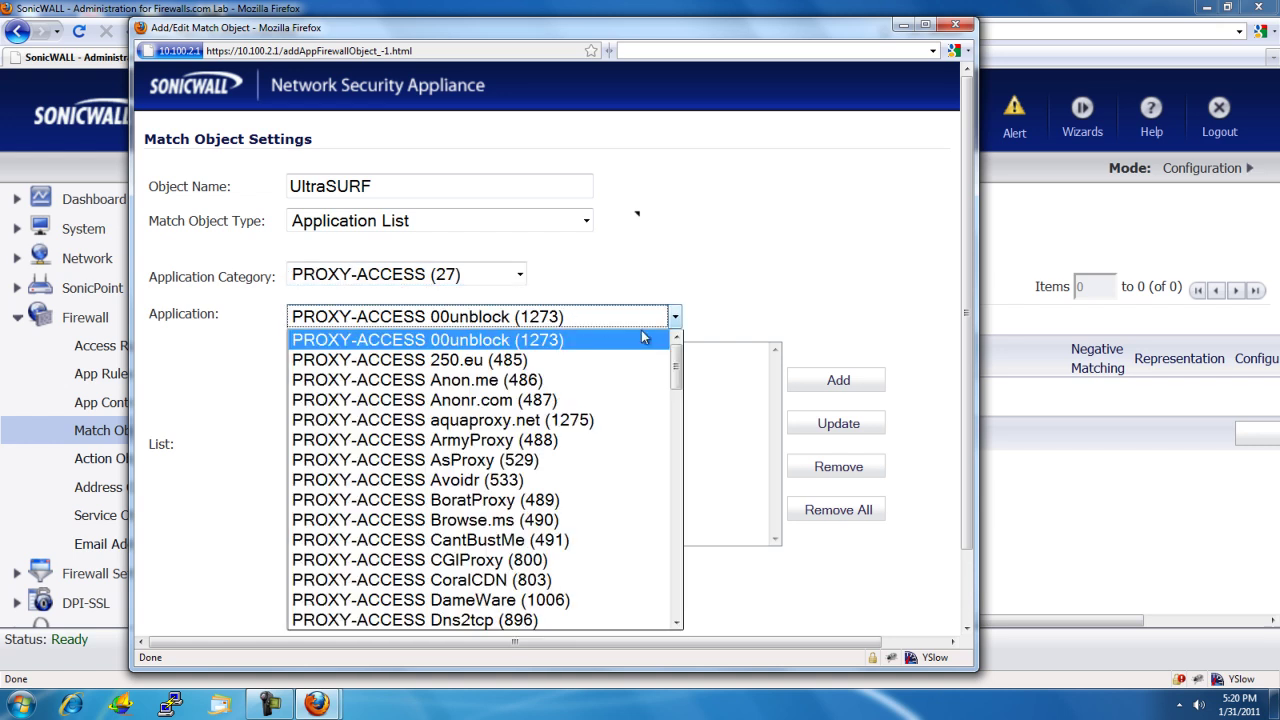
drag(678, 358, 676, 414)
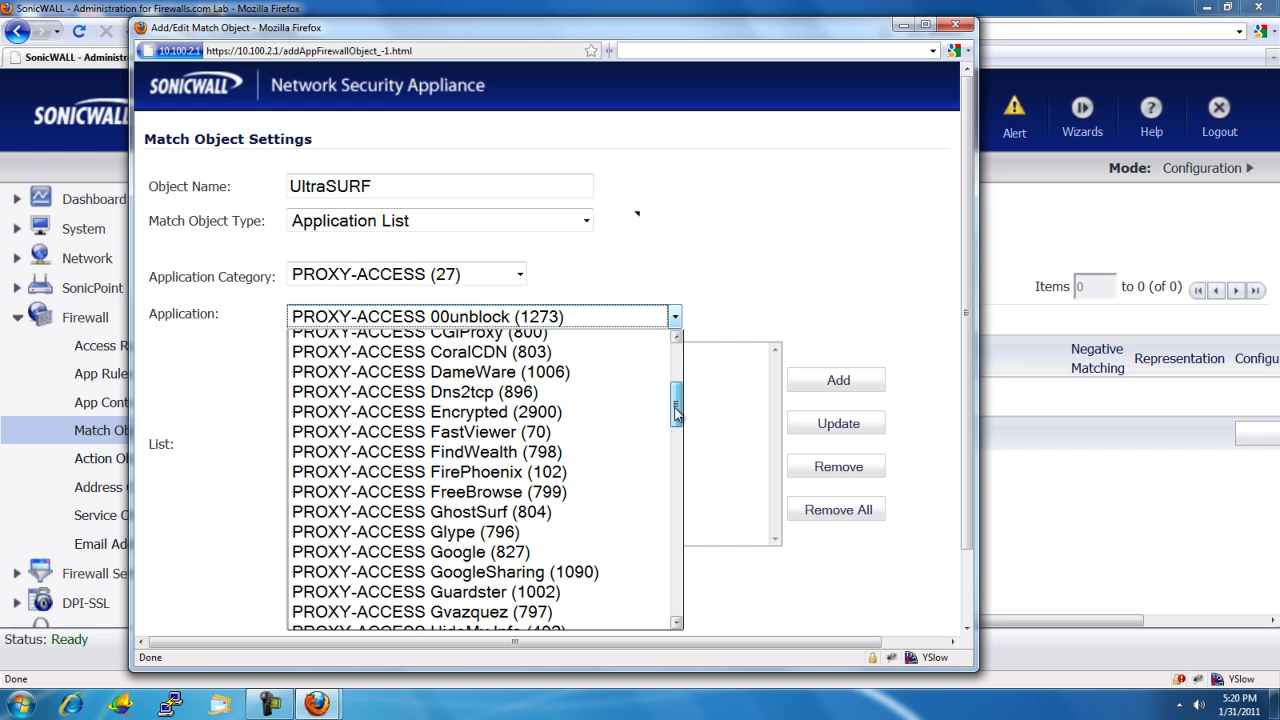
click(582, 413)
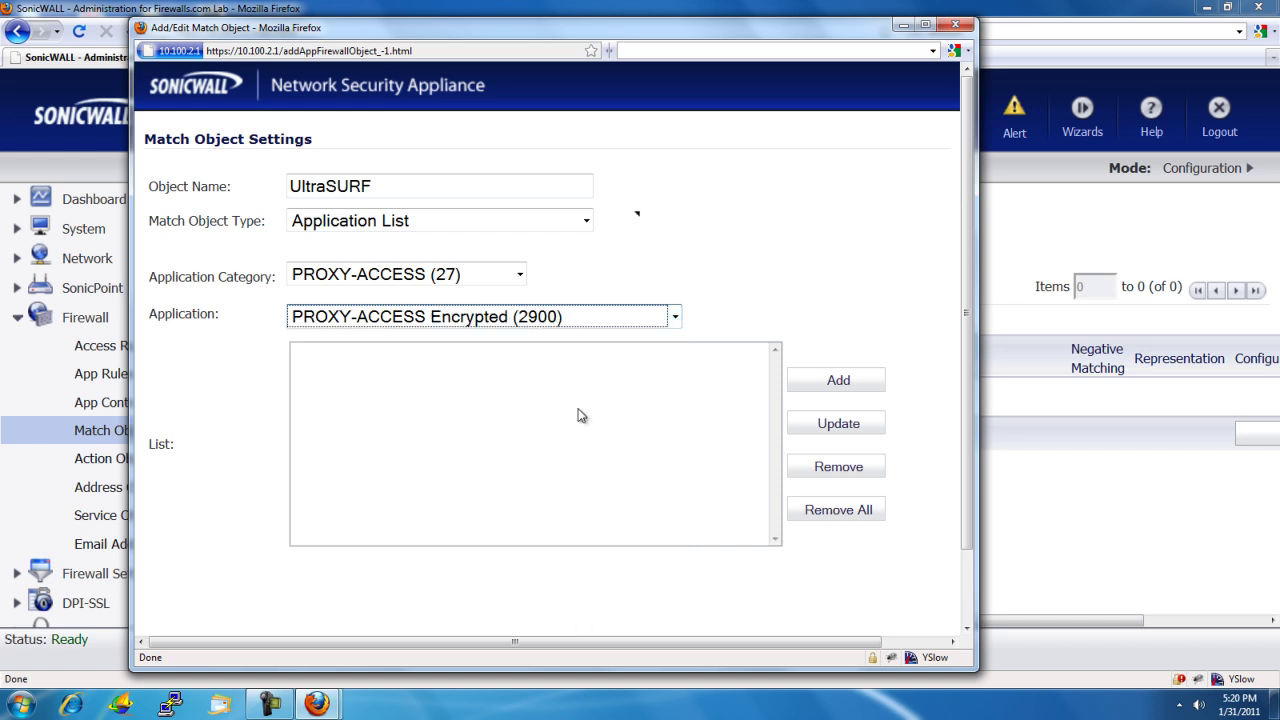
click(838, 381)
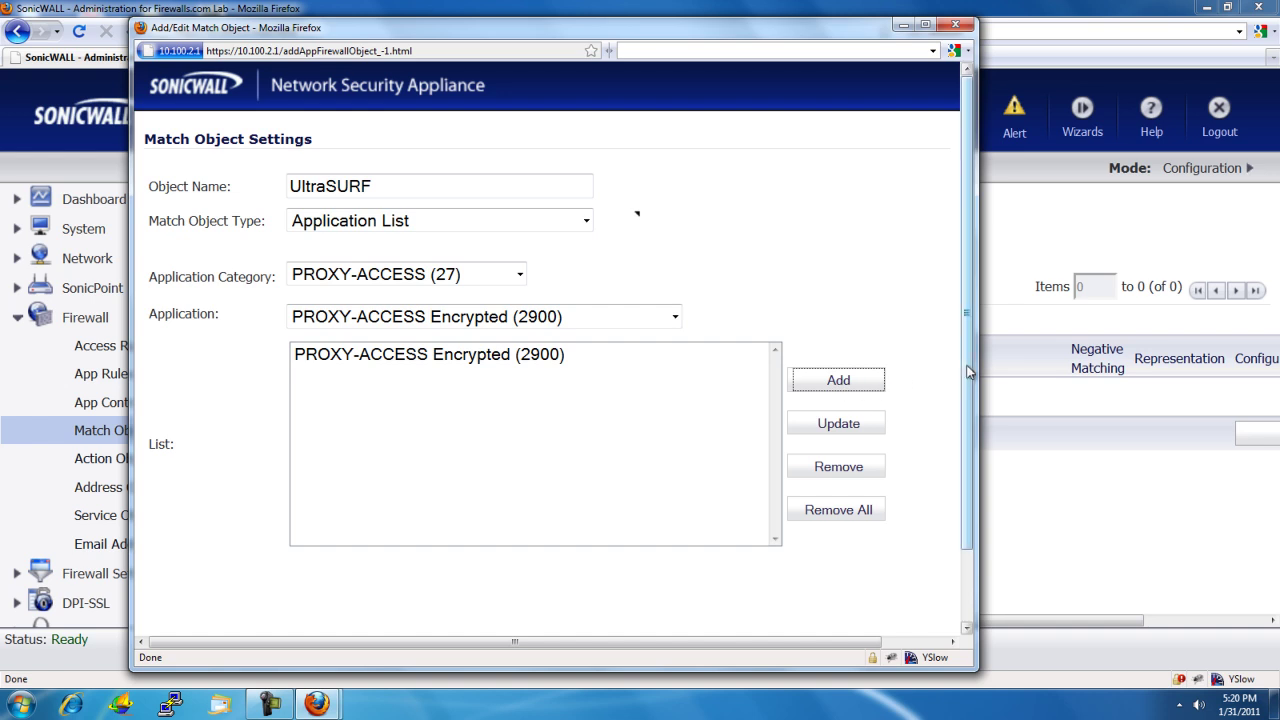
scroll(969, 367, down, 2)
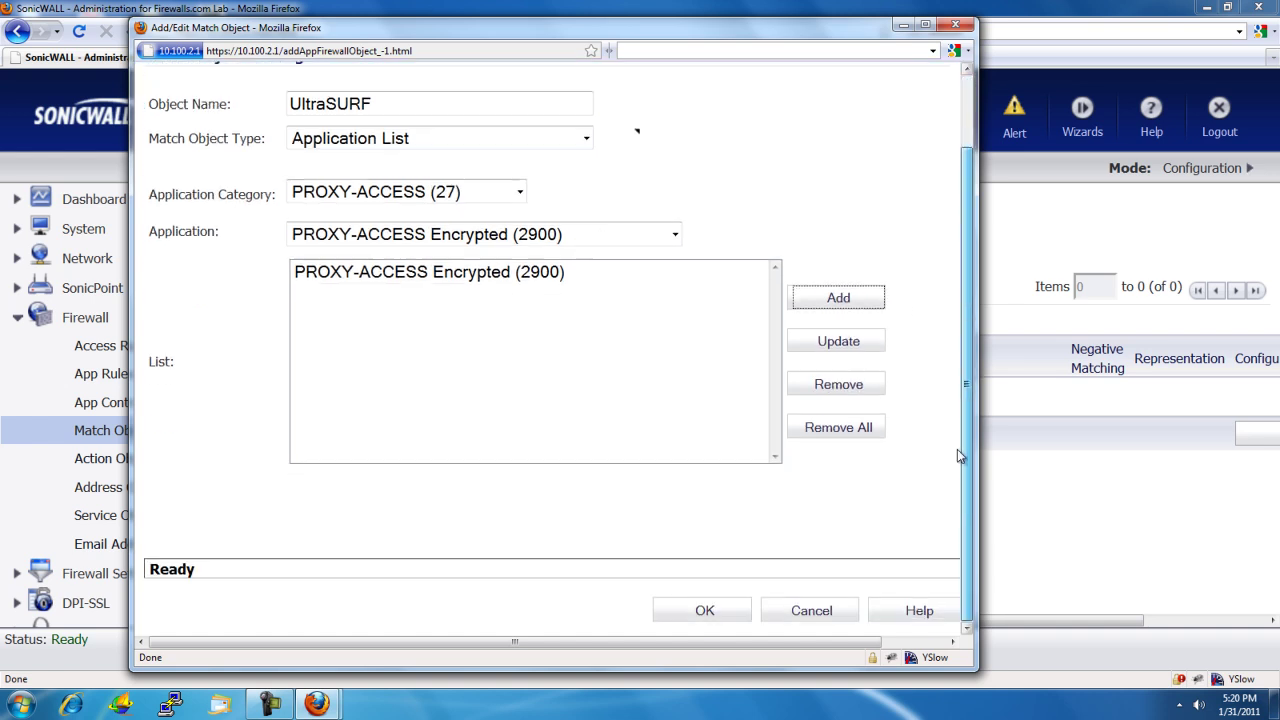
click(705, 611)
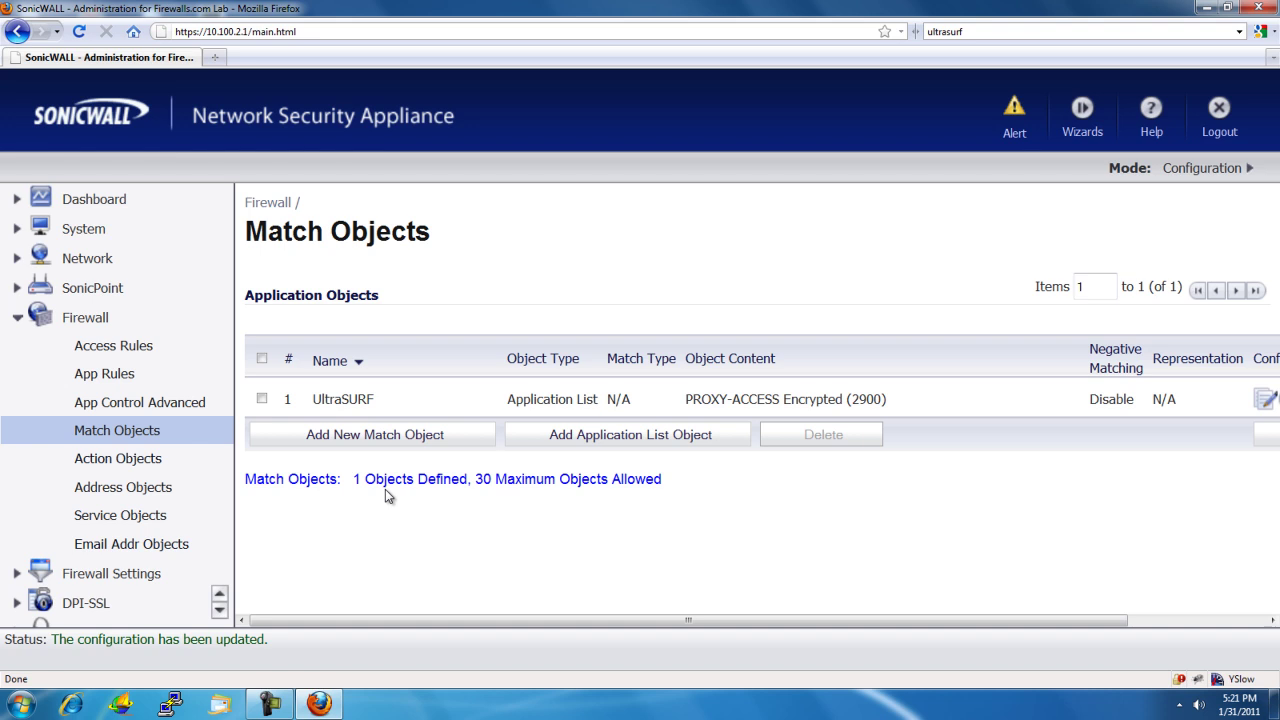
Start a new App Rules policy and name it Block UltraSURF.
click(103, 374)
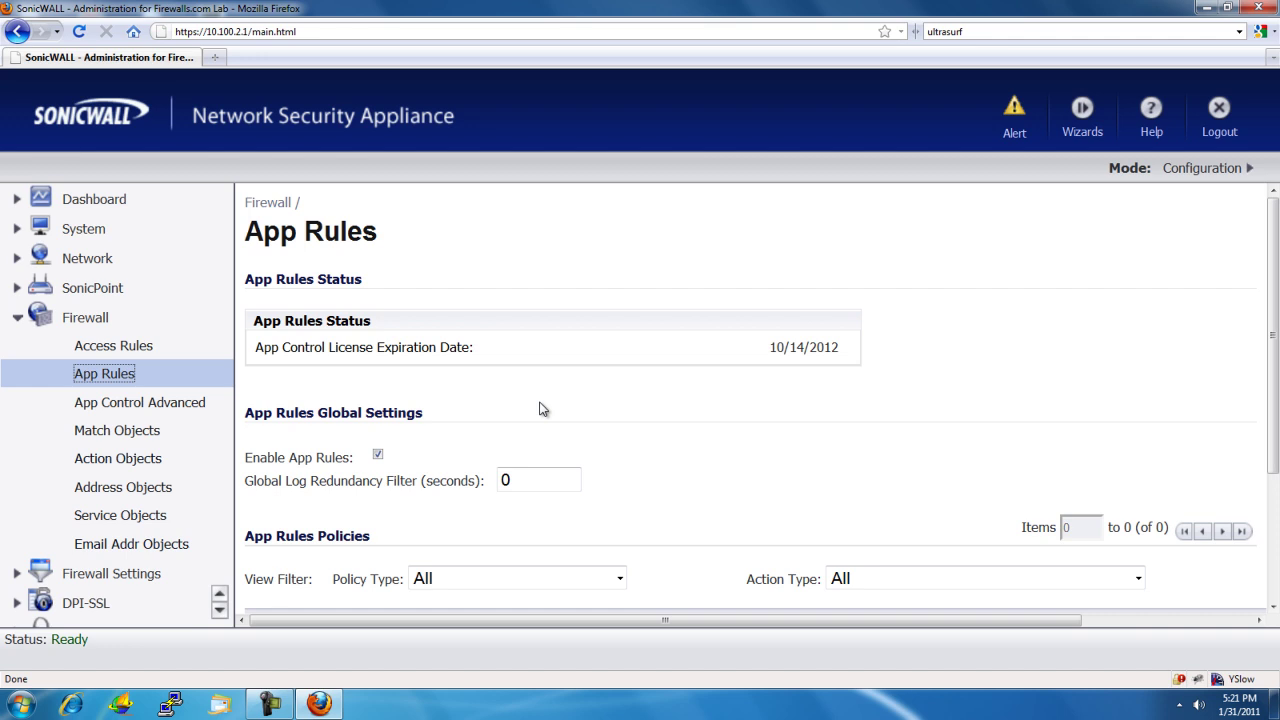
scroll(543, 408, down, 3)
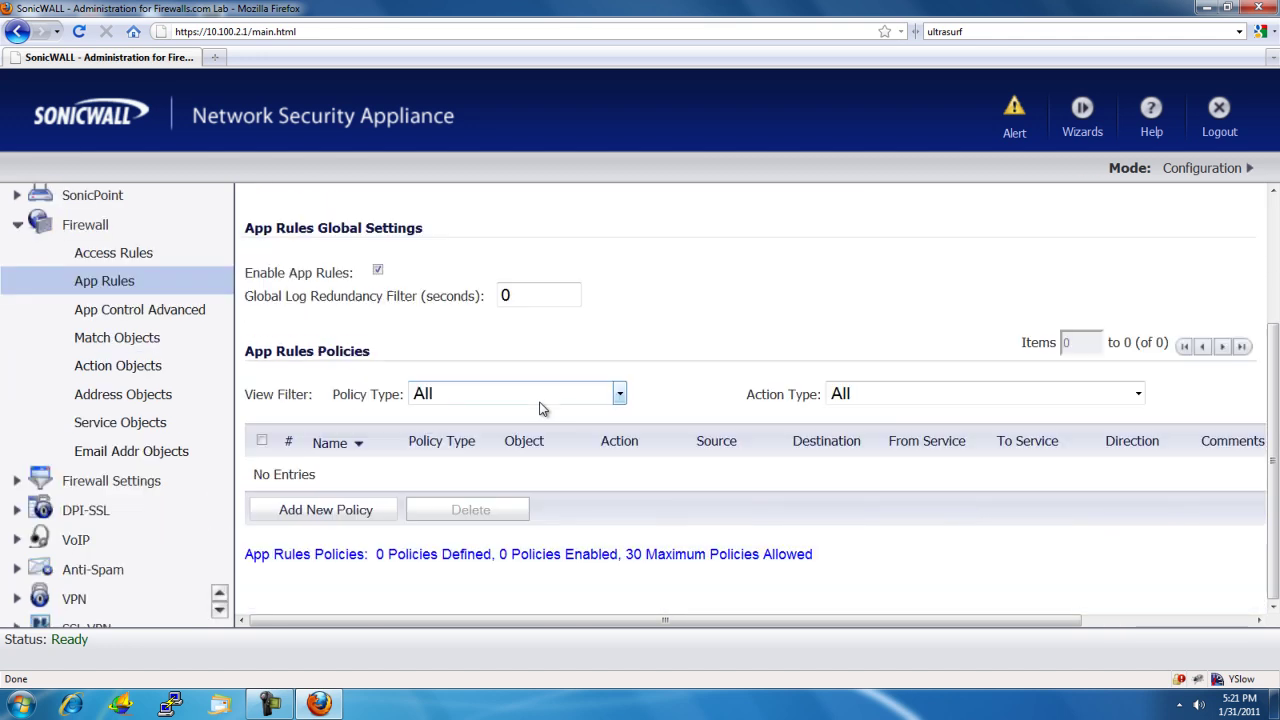
click(347, 514)
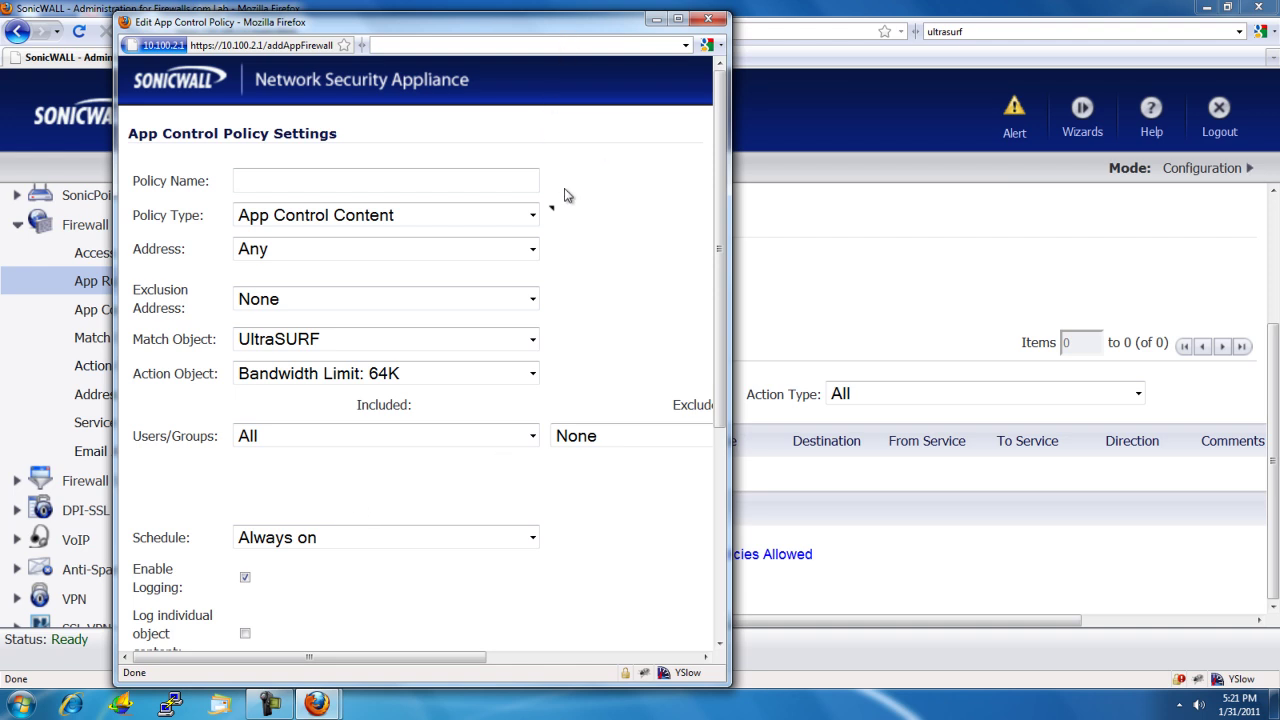
click(447, 184)
click(447, 184)
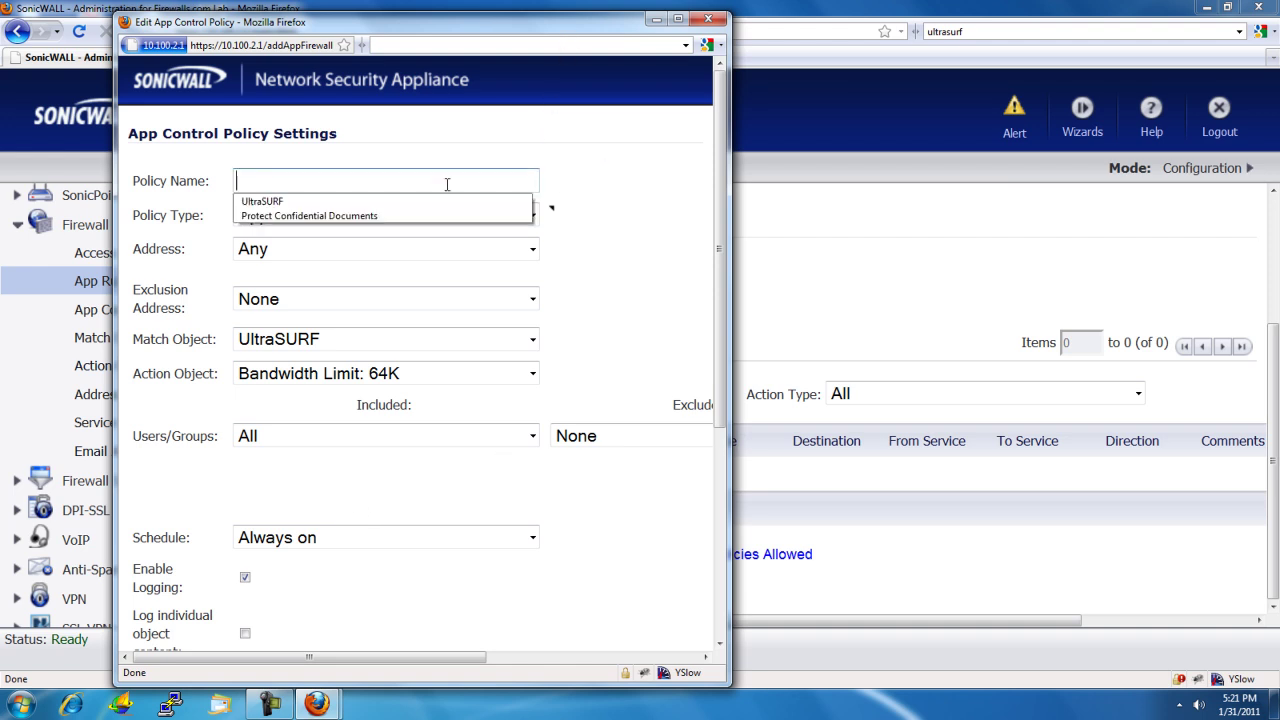
key(Down)
key(Return)
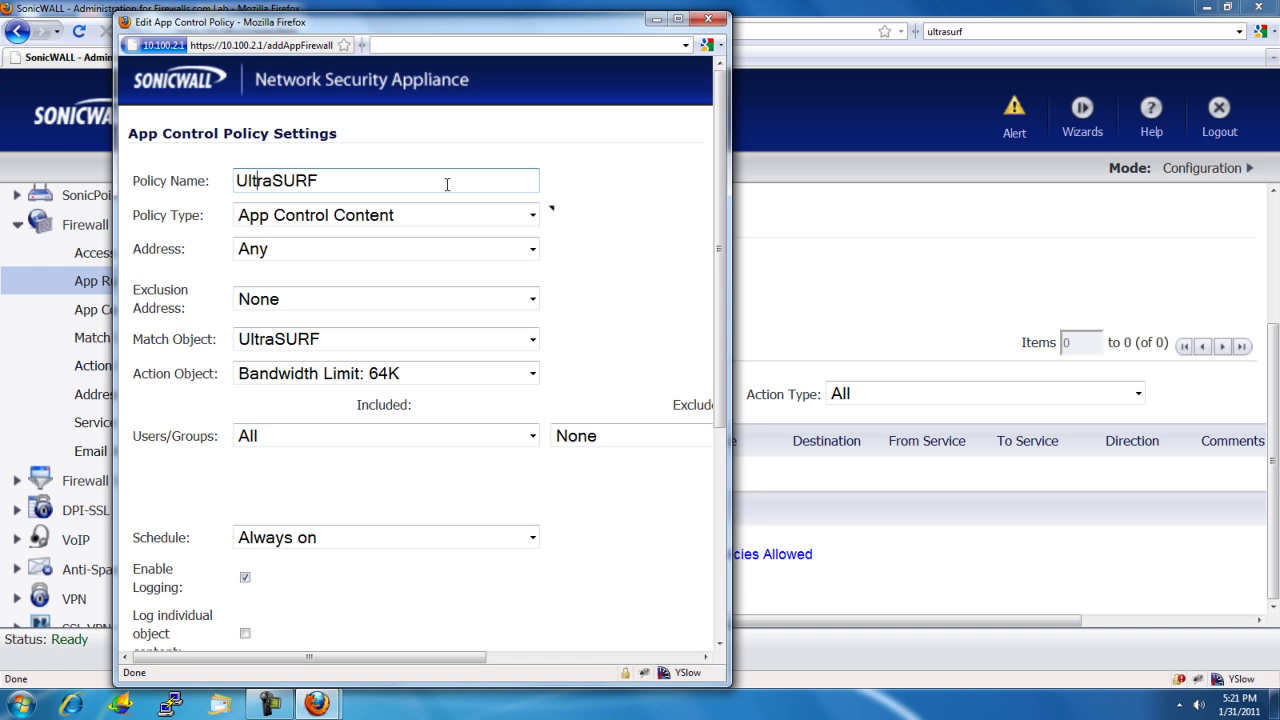
text(Bl)
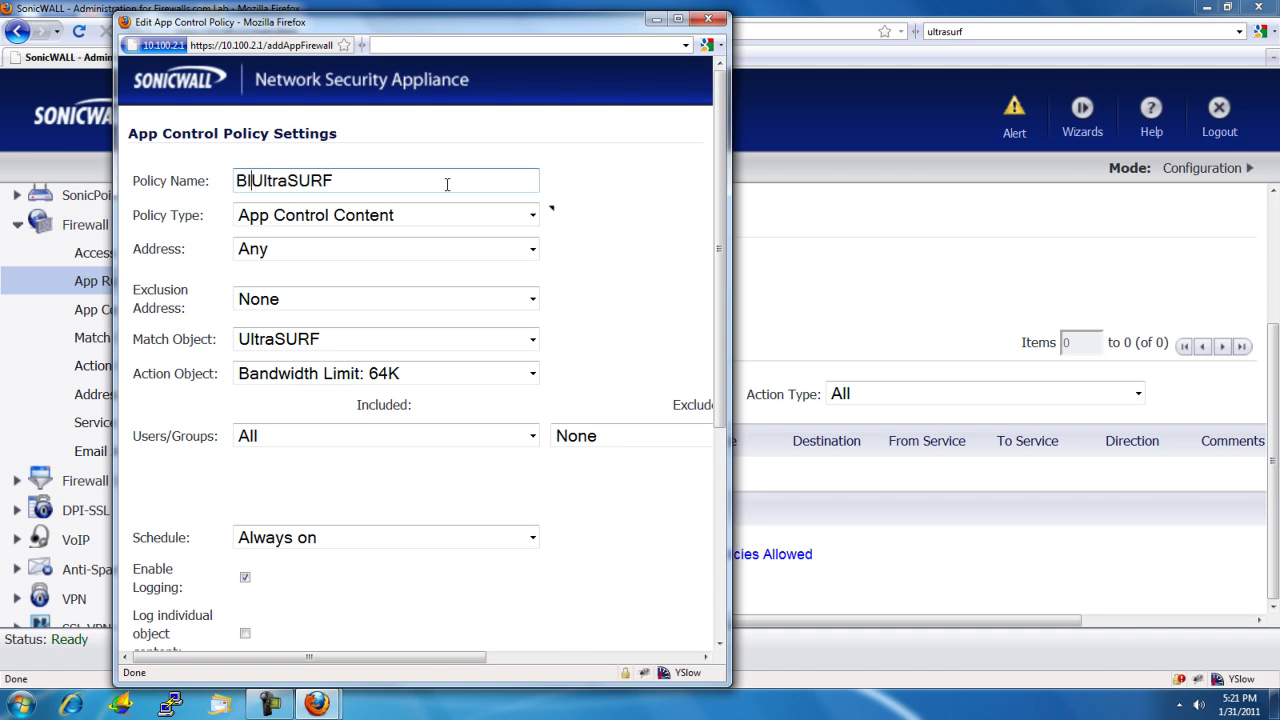
text(ock)
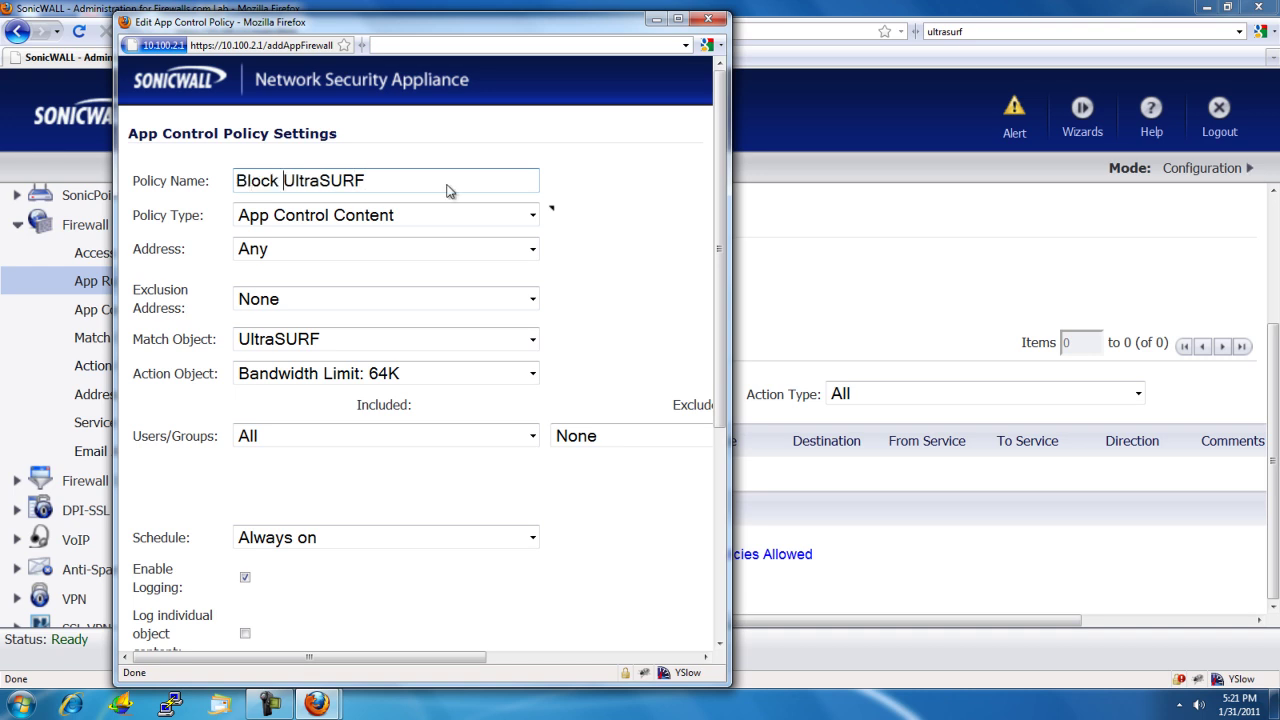
Choose App Control Content as the policy type and UltraSURF as the match object.
click(522, 218)
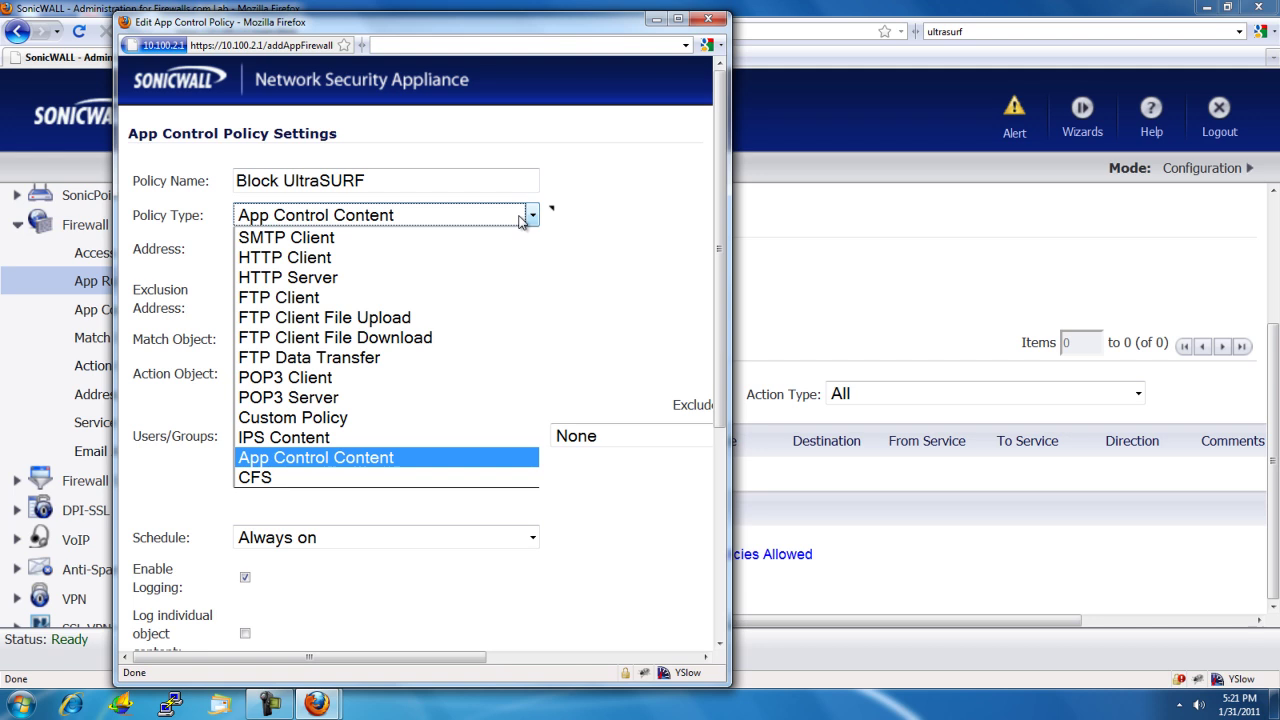
click(395, 458)
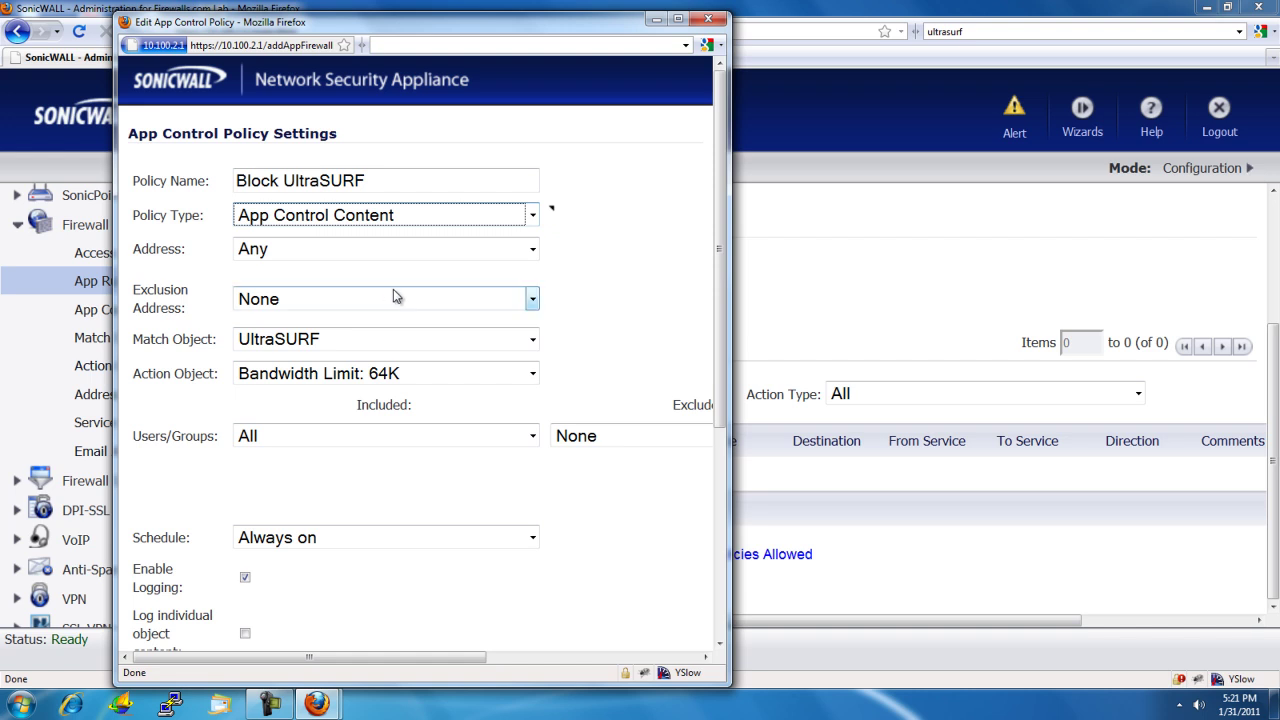
click(456, 340)
click(456, 340)
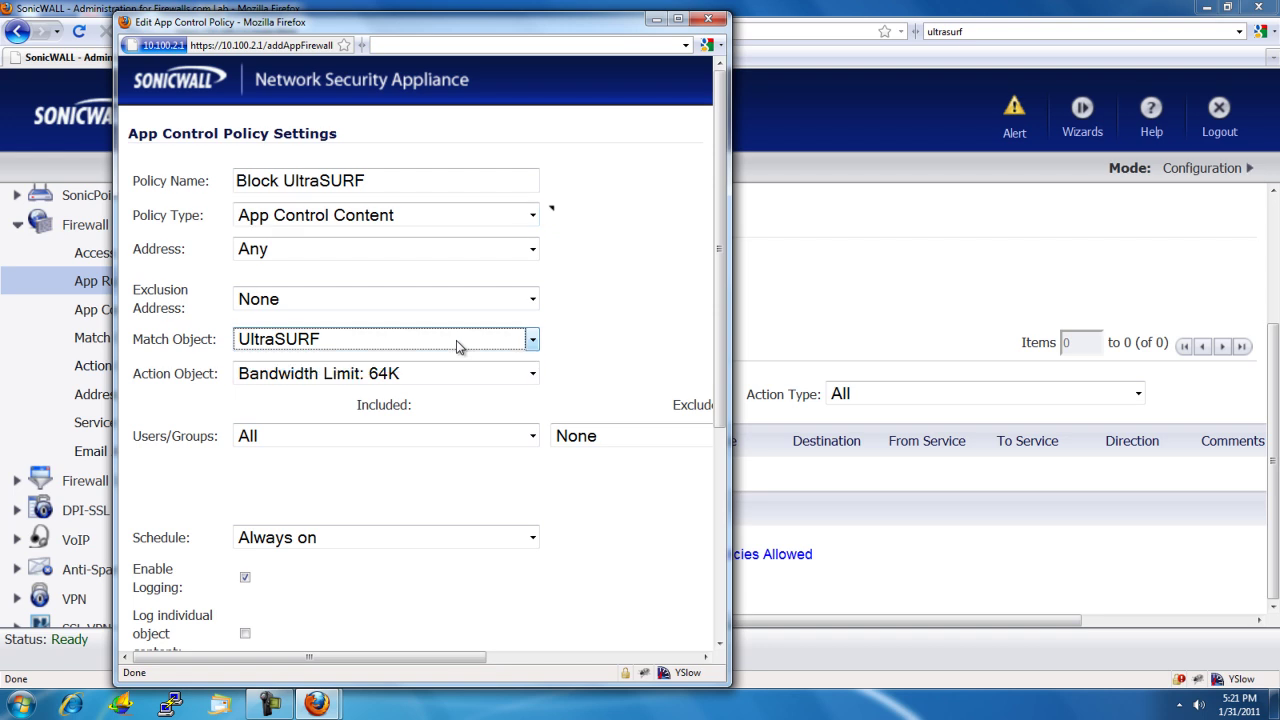
click(456, 340)
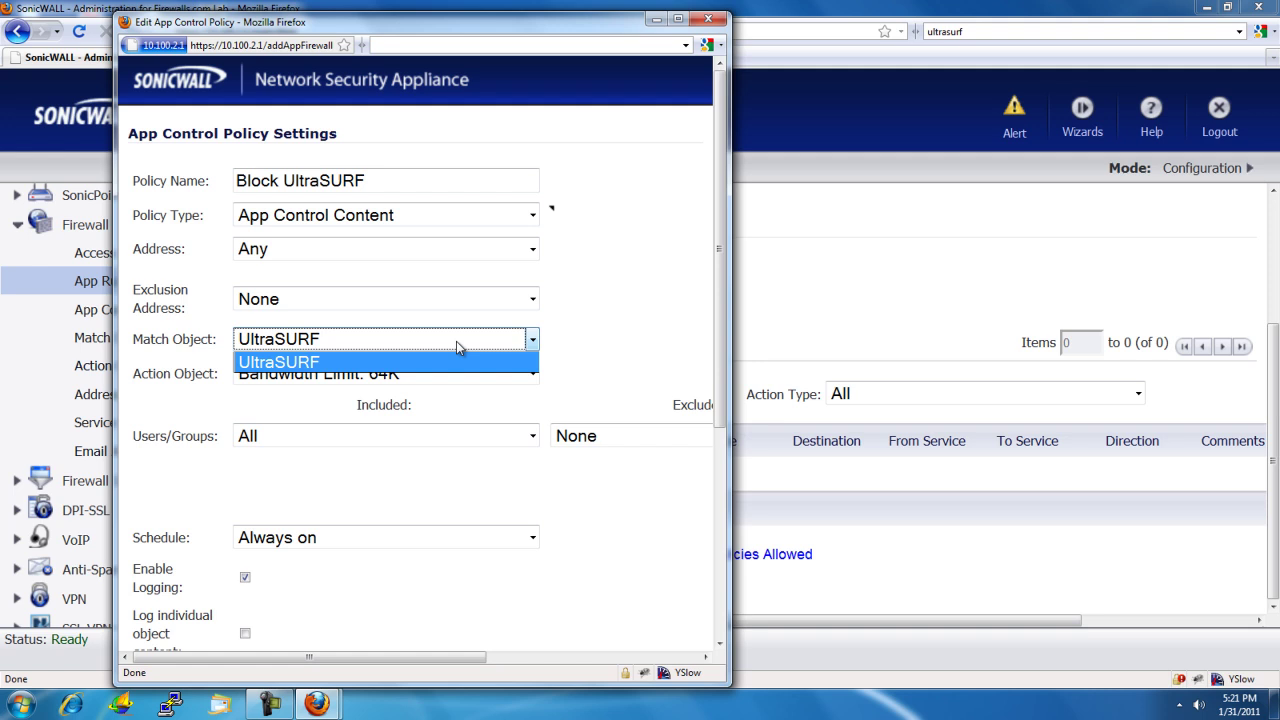
click(456, 340)
drag(411, 21, 511, 24)
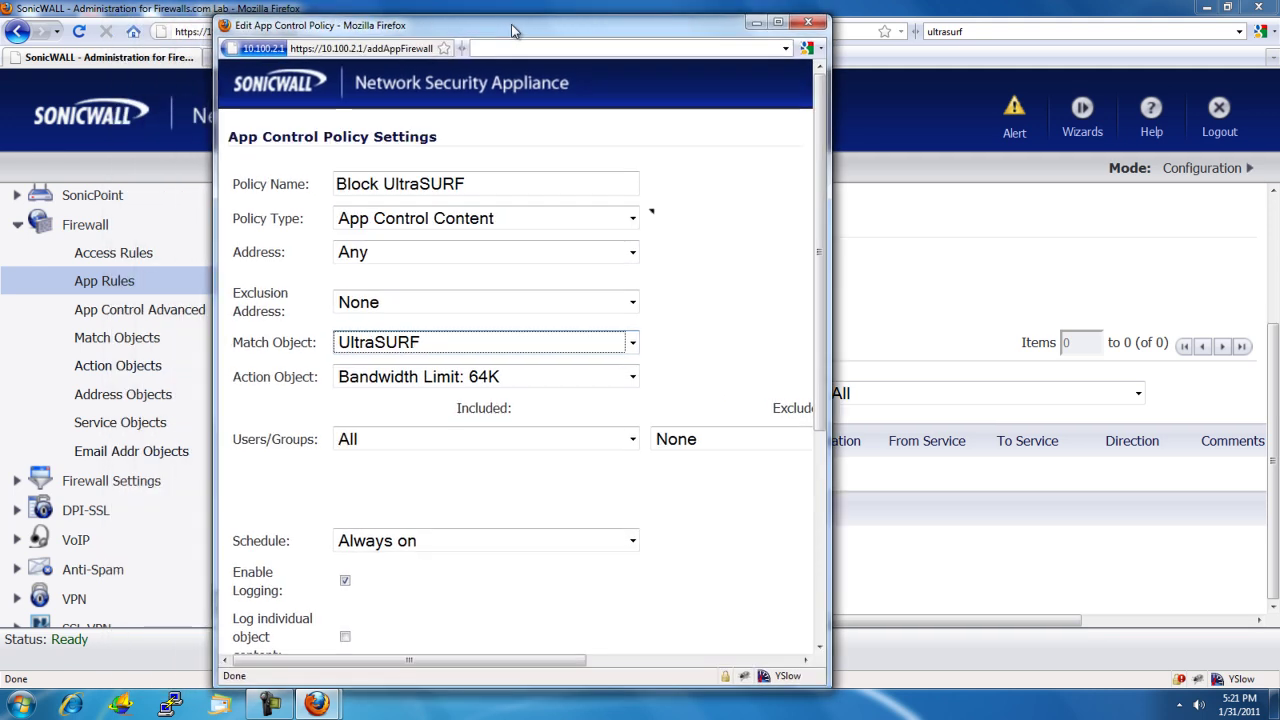
Set the policy's action object to Reset/Drop.
click(582, 385)
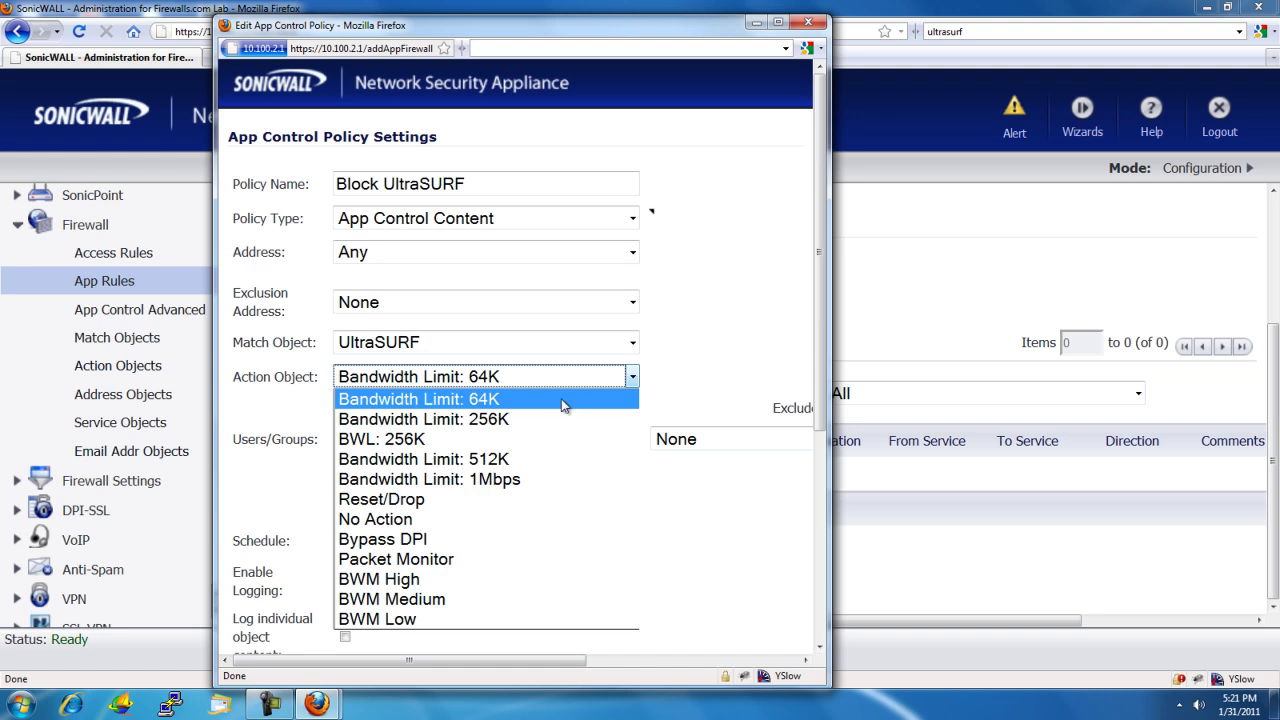
click(485, 504)
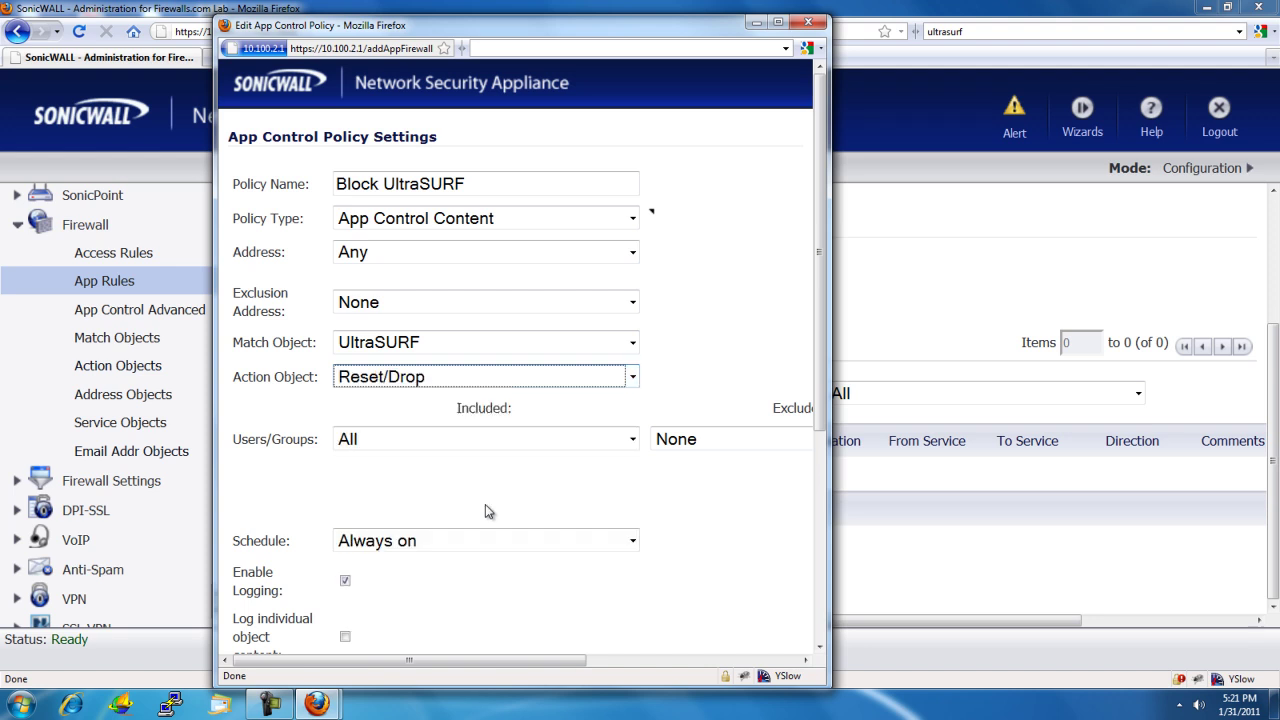
click(720, 498)
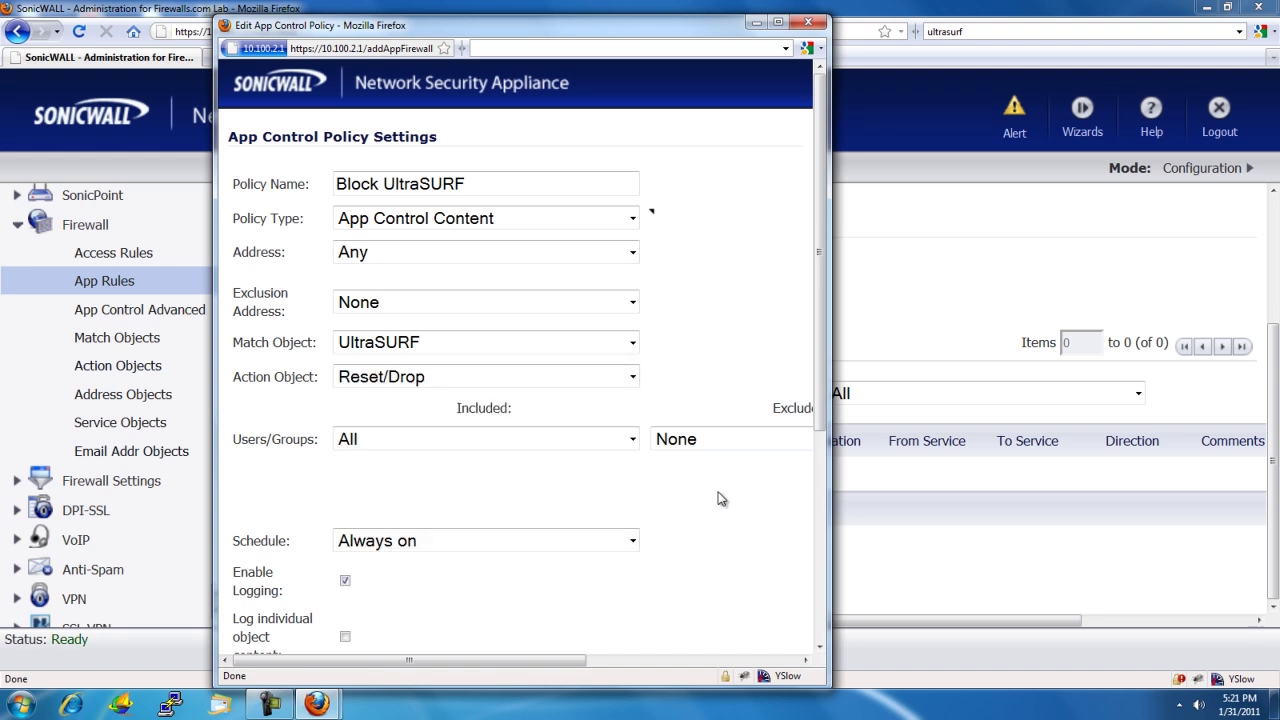
Save the Block UltraSURF policy and check its entry in the App Rules policies list.
scroll(720, 498, down, 3)
scroll(720, 498, down, 2)
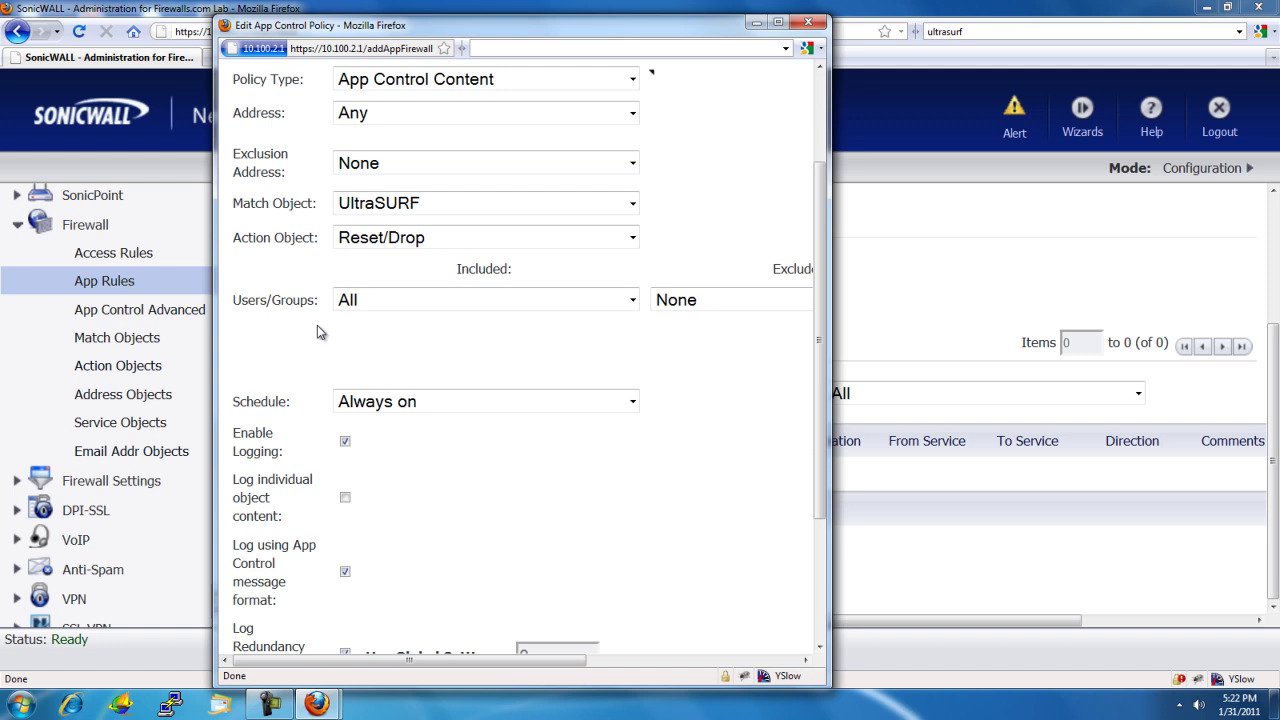
scroll(571, 351, down, 4)
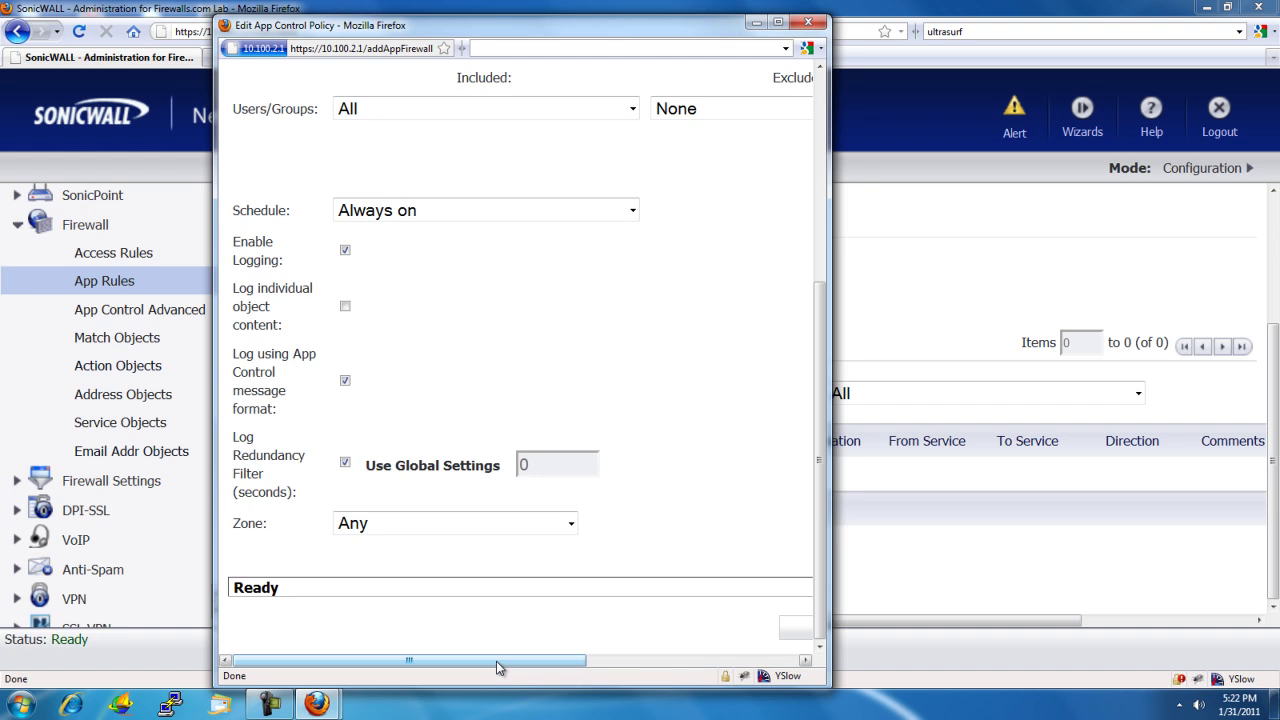
drag(496, 661, 744, 680)
click(547, 629)
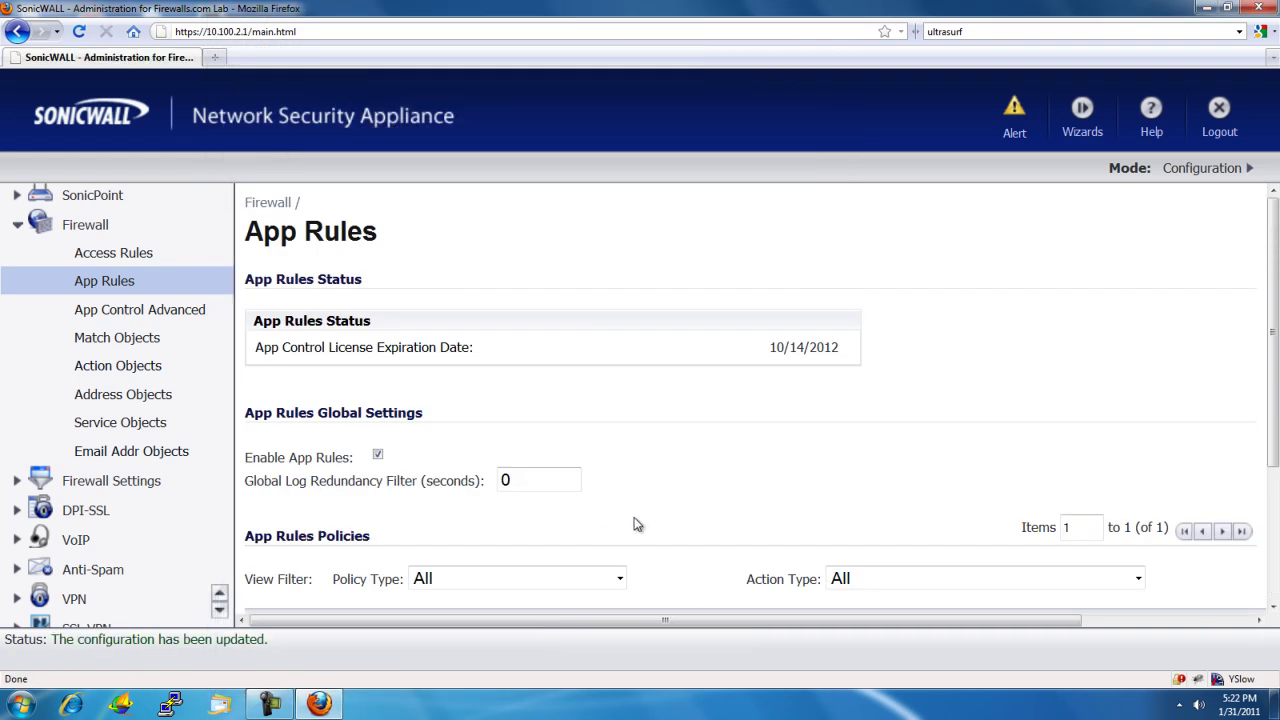
scroll(634, 517, down, 1)
scroll(634, 517, down, 3)
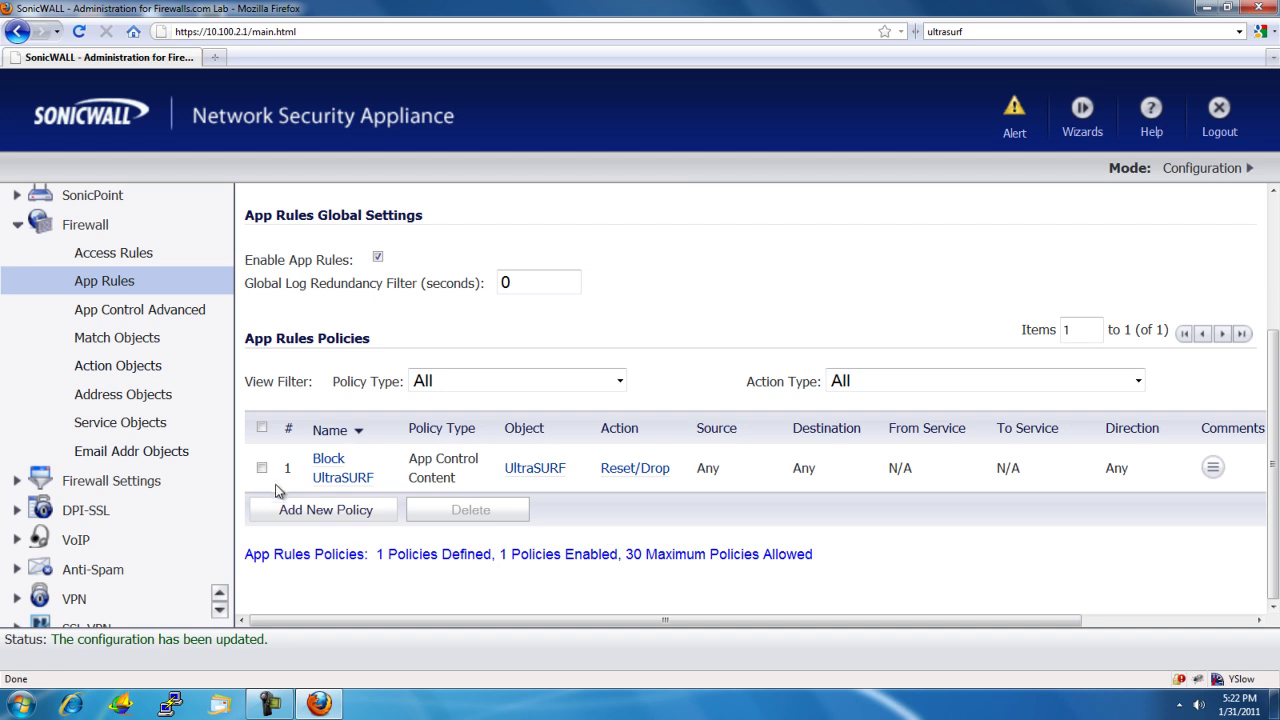
Disable the Block UltraSURF policy in the App Rules policies list.
mouse_move(320, 477)
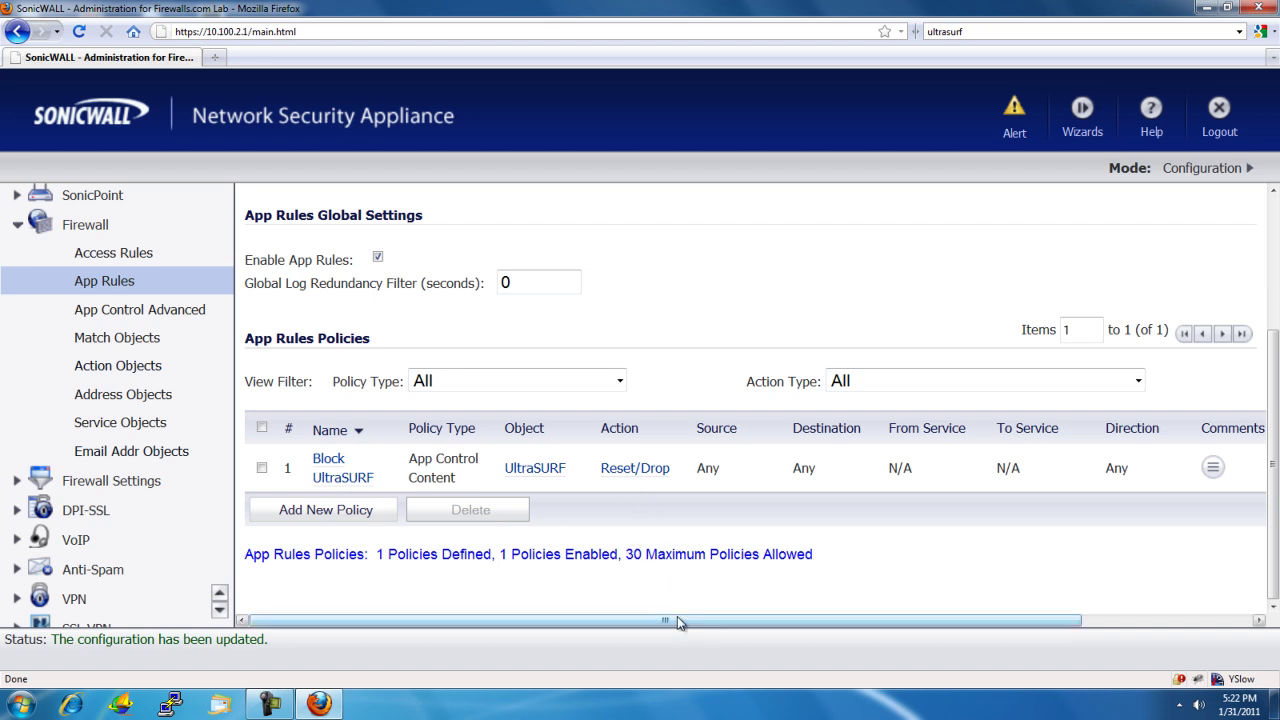
drag(677, 620, 910, 642)
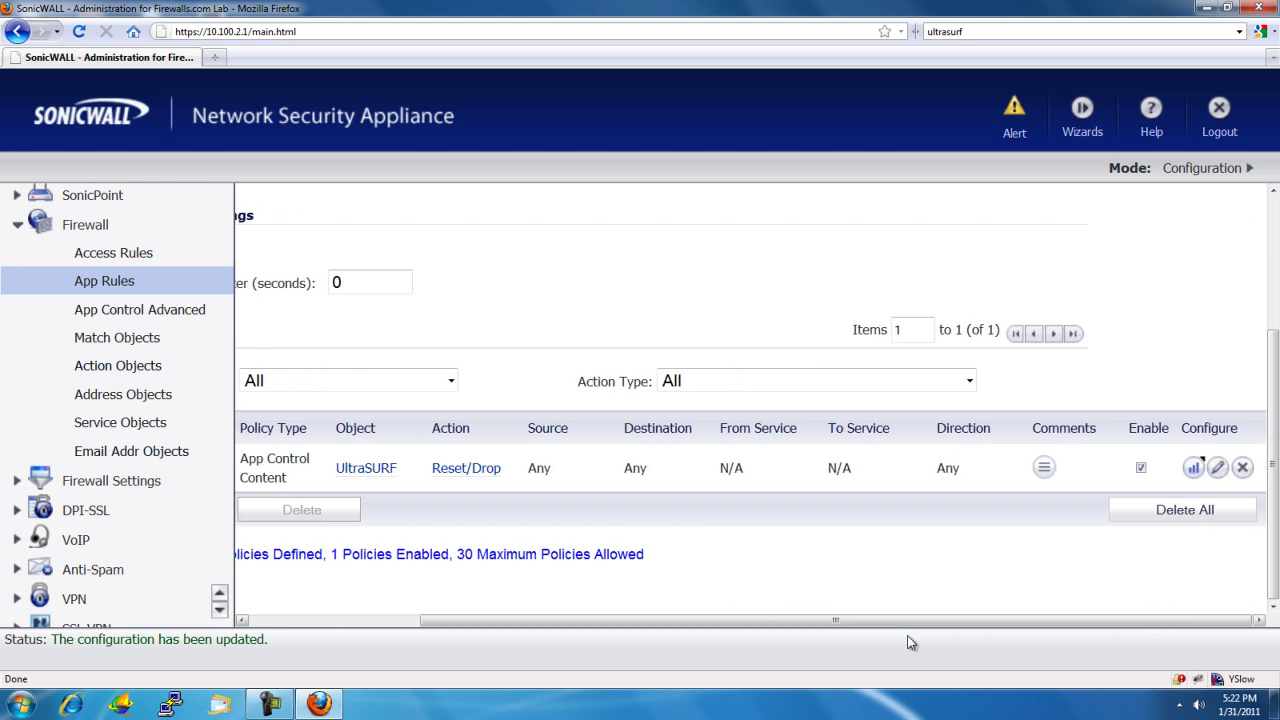
click(1142, 469)
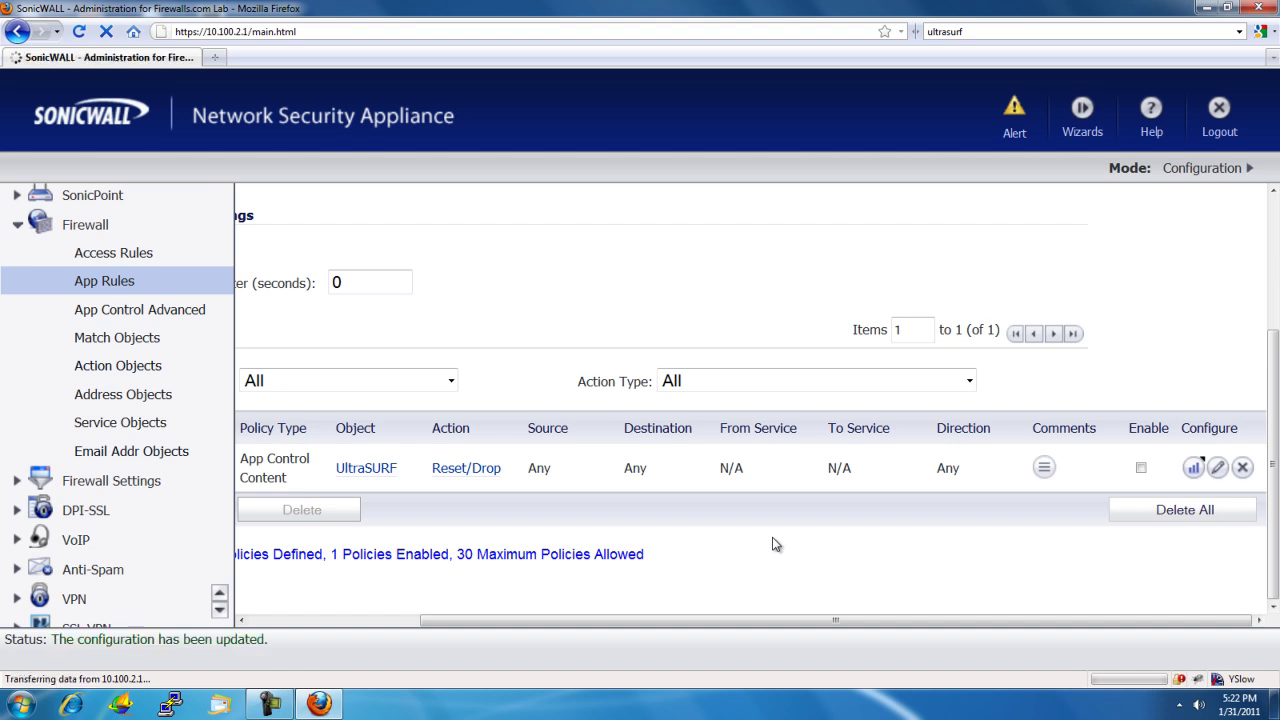
Launch UltraSurf to test its connection with the policy disabled, and exit it along with Internet Explorer.
click(120, 706)
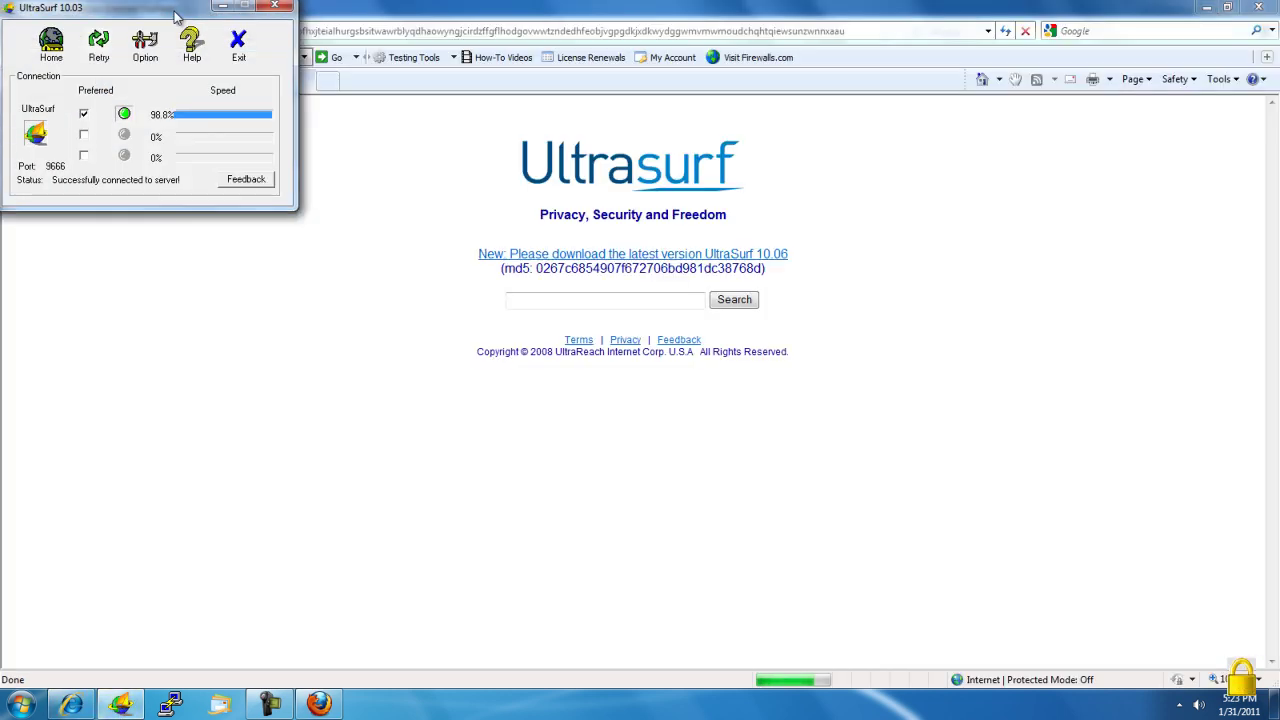
drag(175, 15, 350, 146)
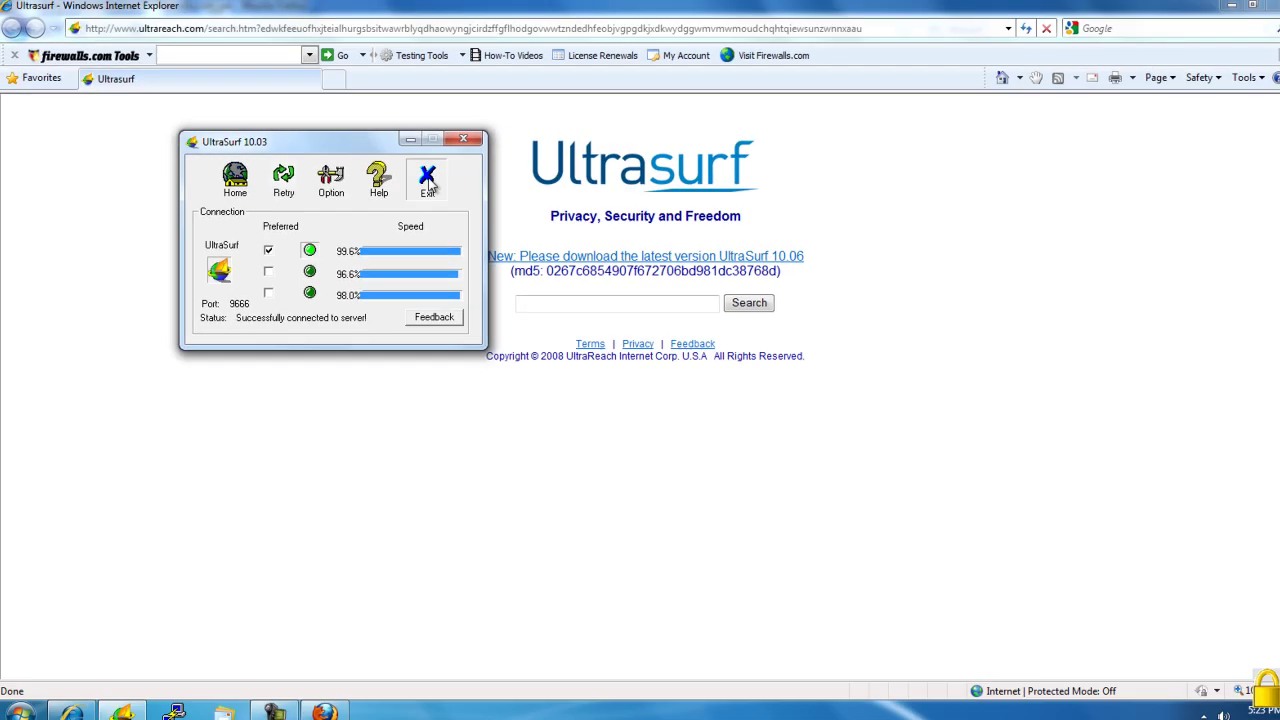
click(712, 202)
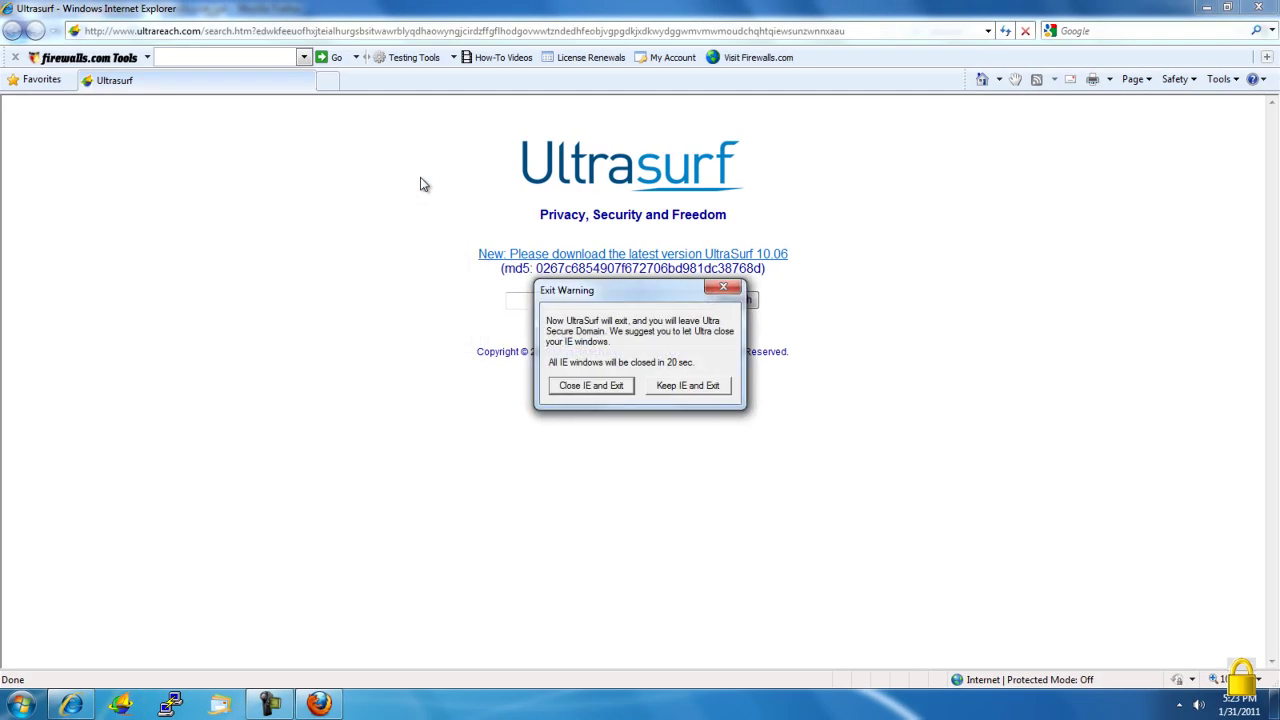
click(591, 386)
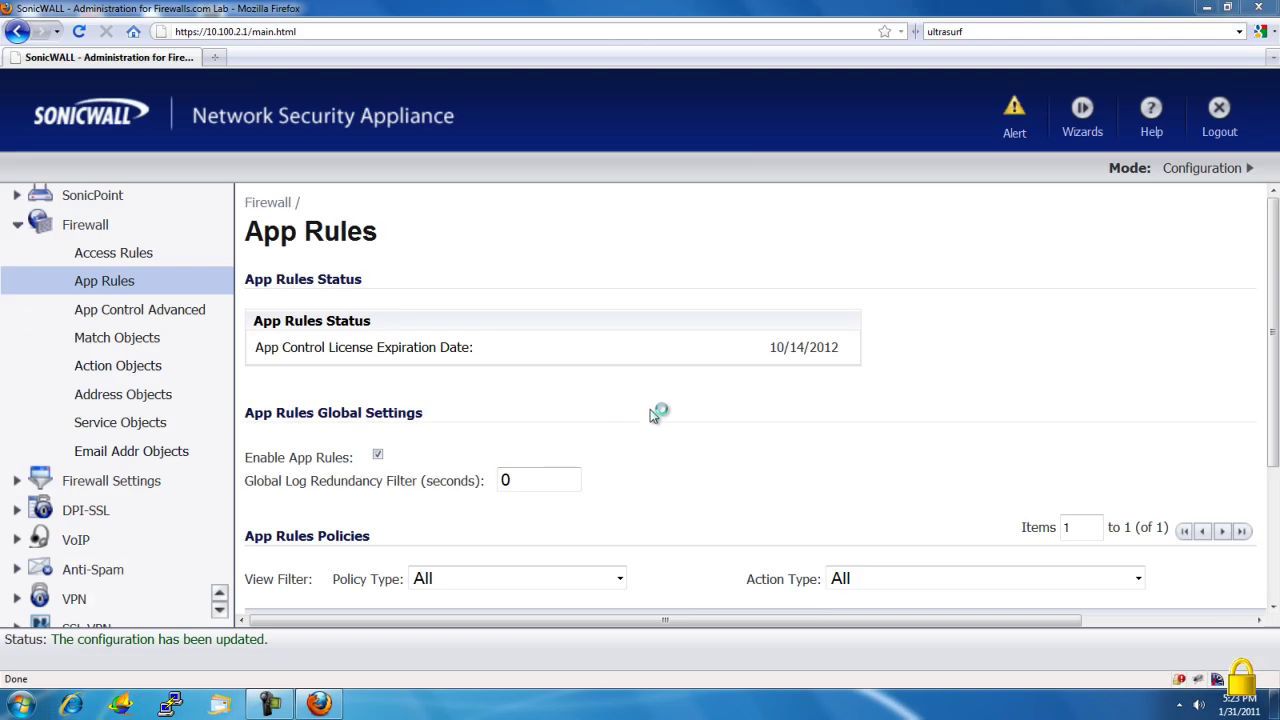
Re-enable the Block UltraSURF policy in the SonicWALL App Rules policies list.
scroll(752, 472, down, 4)
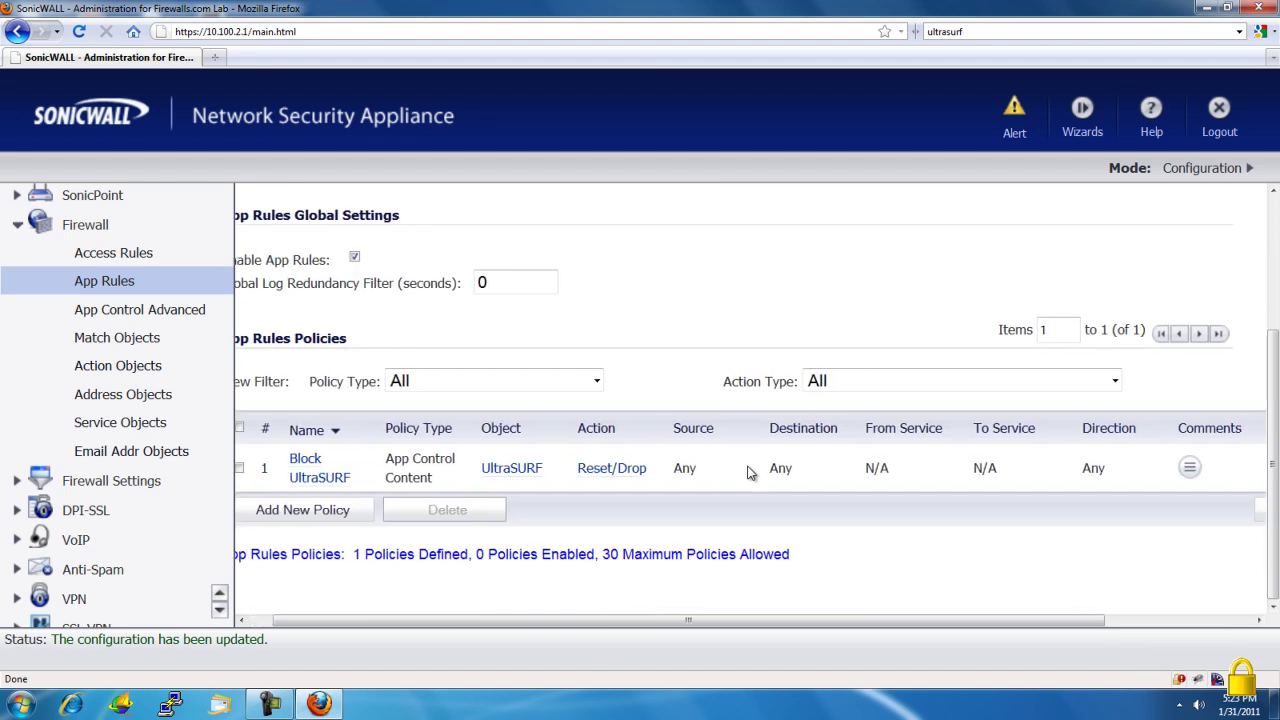
drag(1000, 620, 1094, 620)
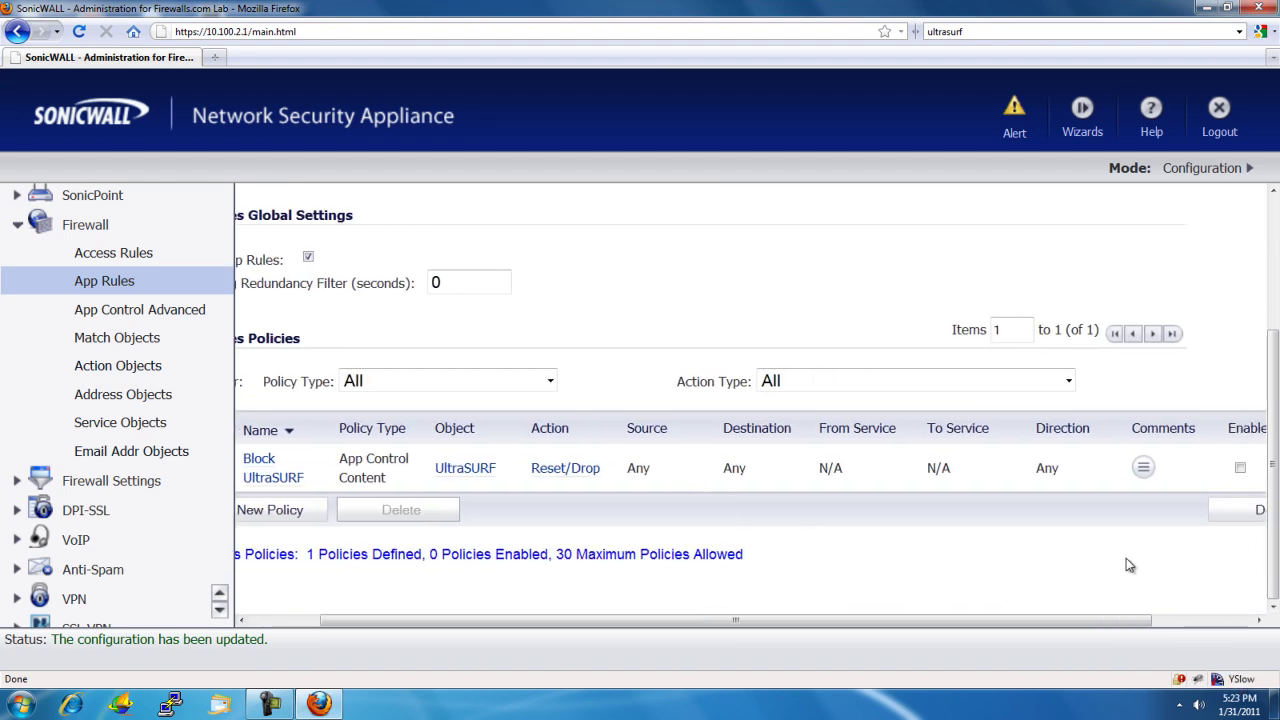
click(1193, 467)
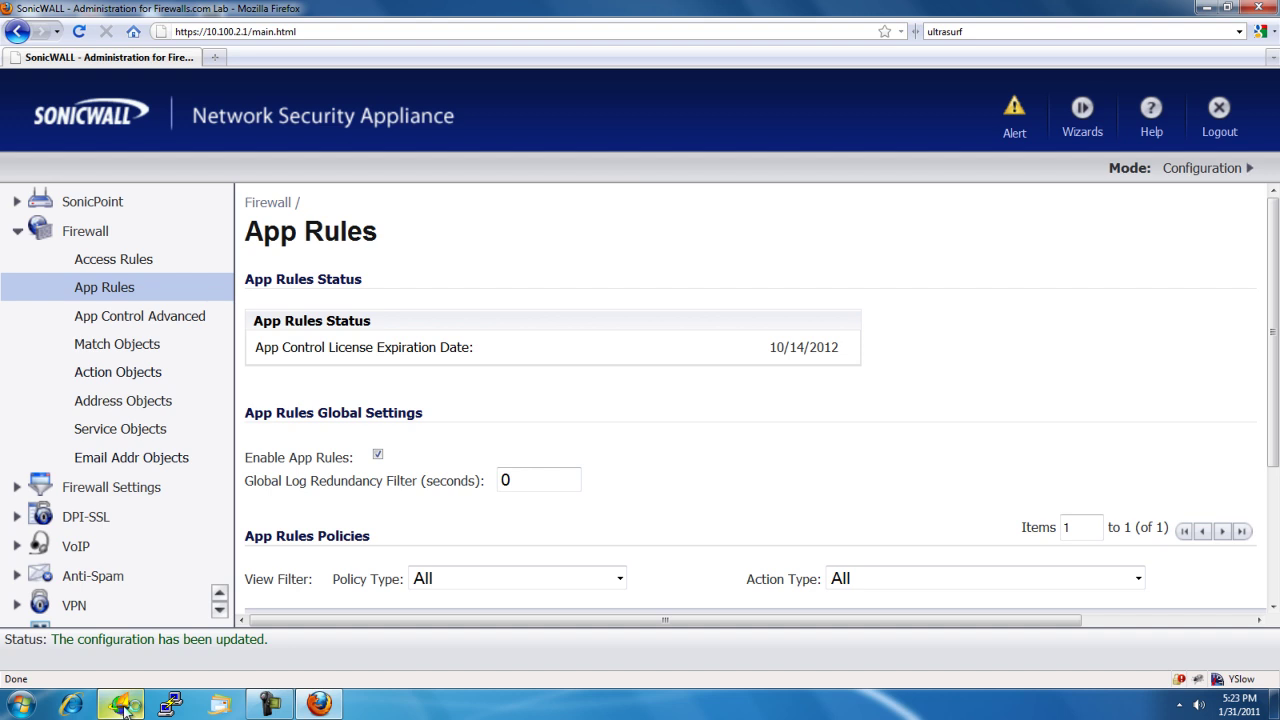
Launch UltraSurf again to test its connection with the blocking policy enabled, and exit it, closing the IE windows.
click(123, 708)
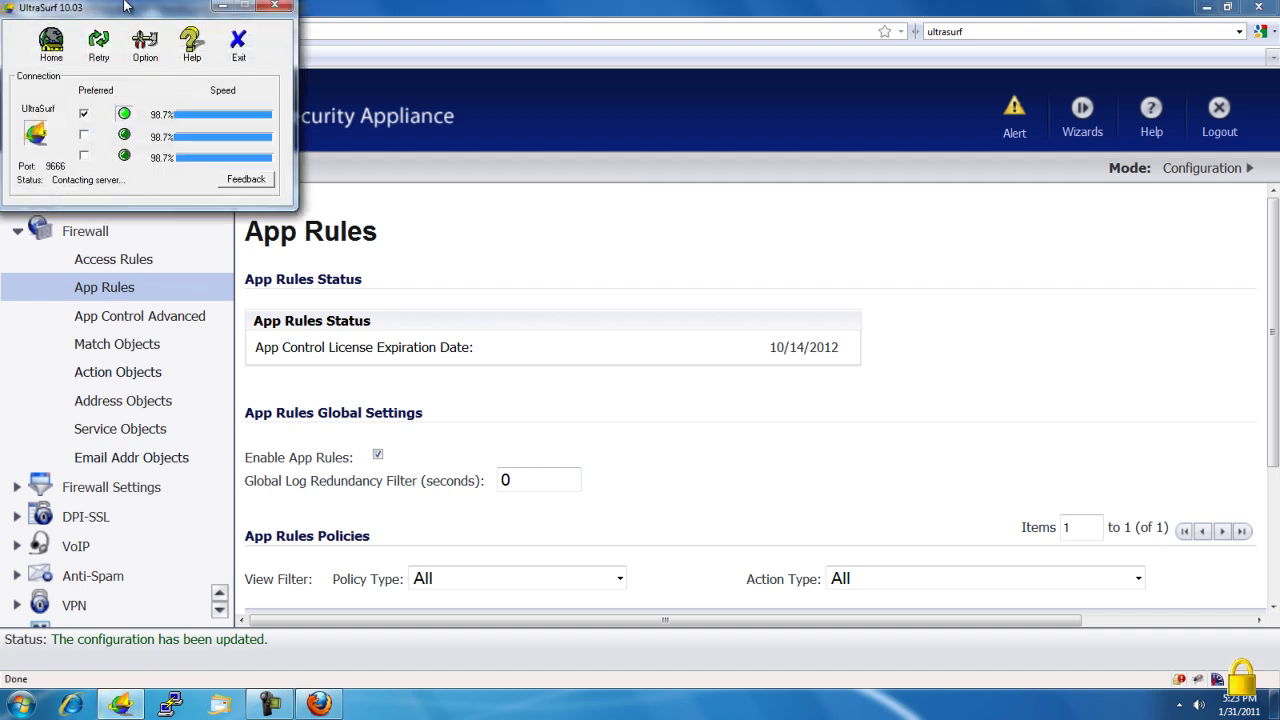
drag(125, 7, 383, 160)
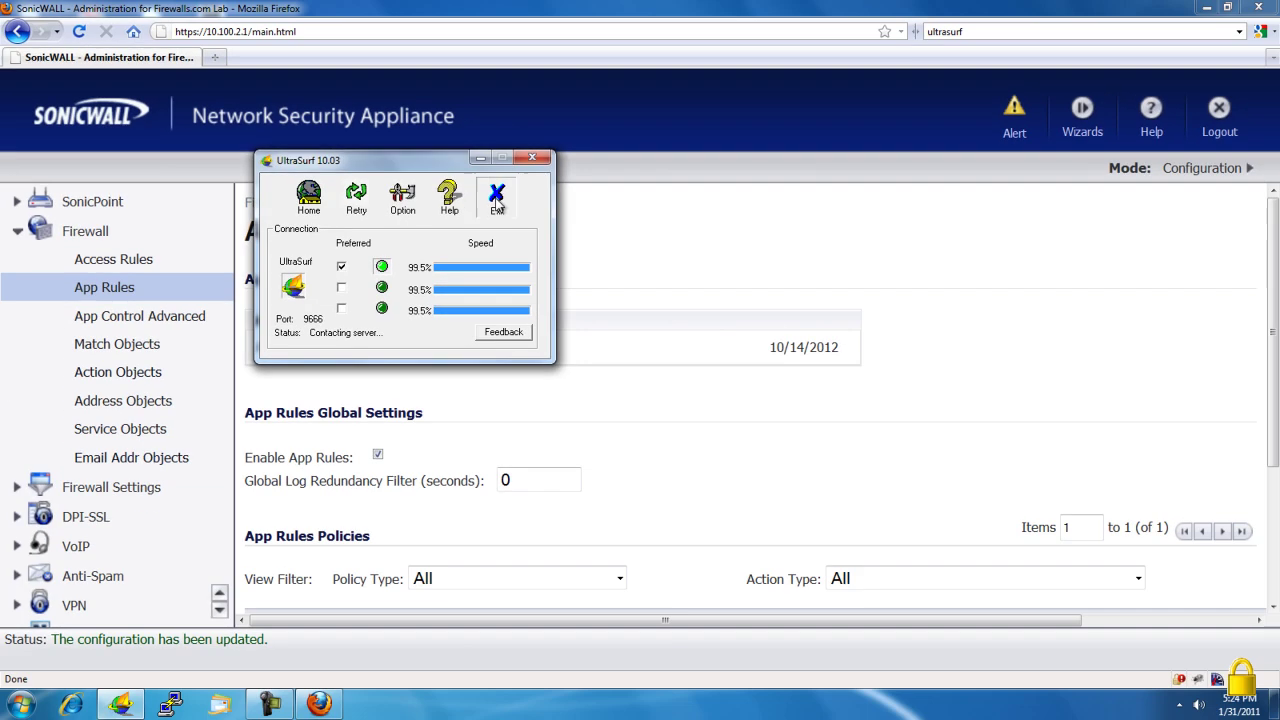
click(497, 200)
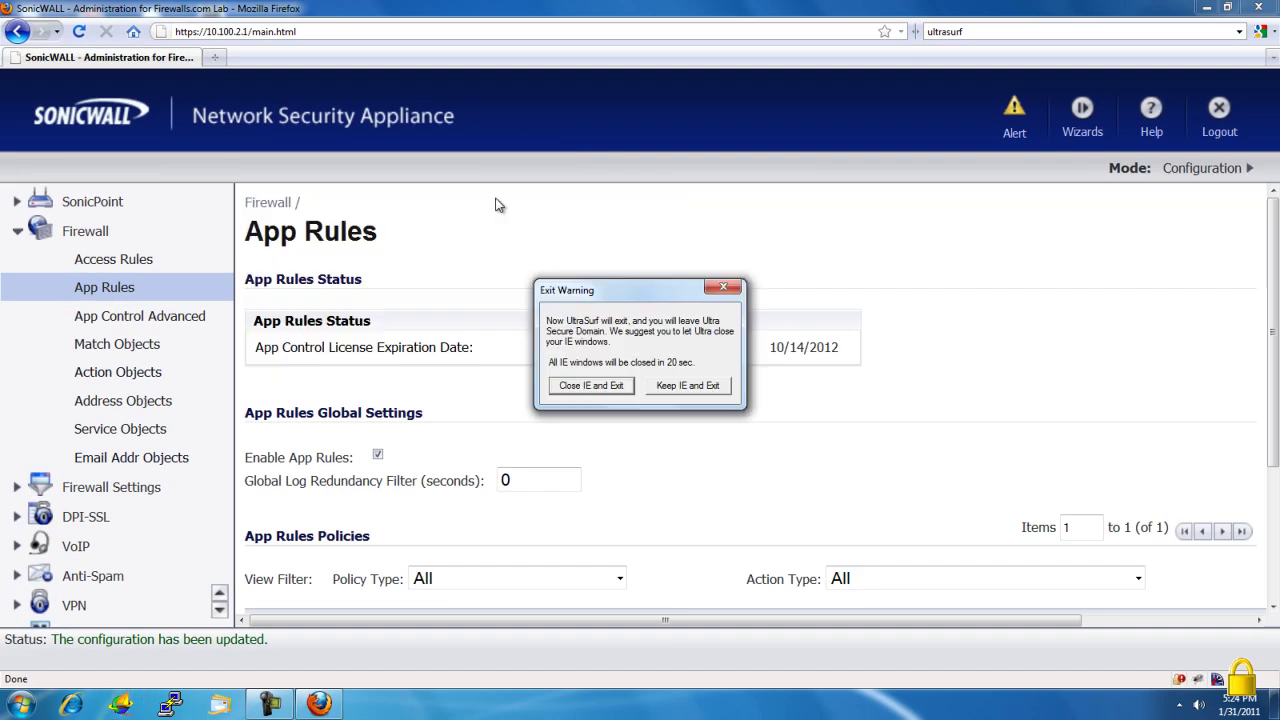
click(603, 388)
click(602, 388)
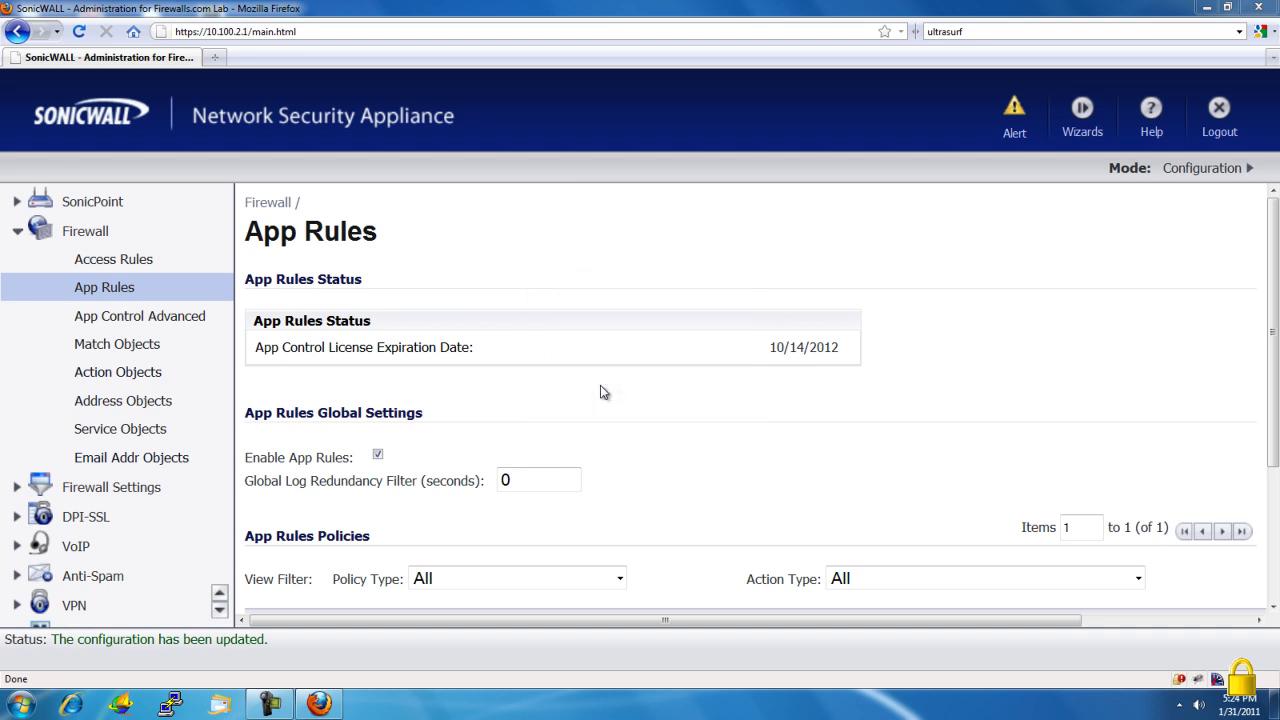